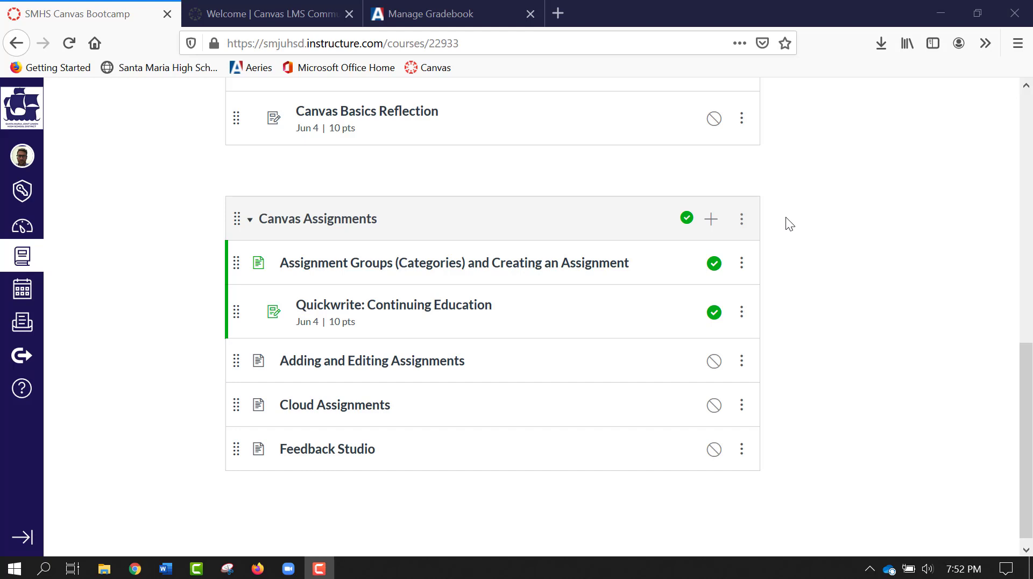
# Add a new assignment named "KWL Chart for Distance Learning" to the Canvas Assignments module, indented 1 level
pyautogui.scroll(1, 785, 217)
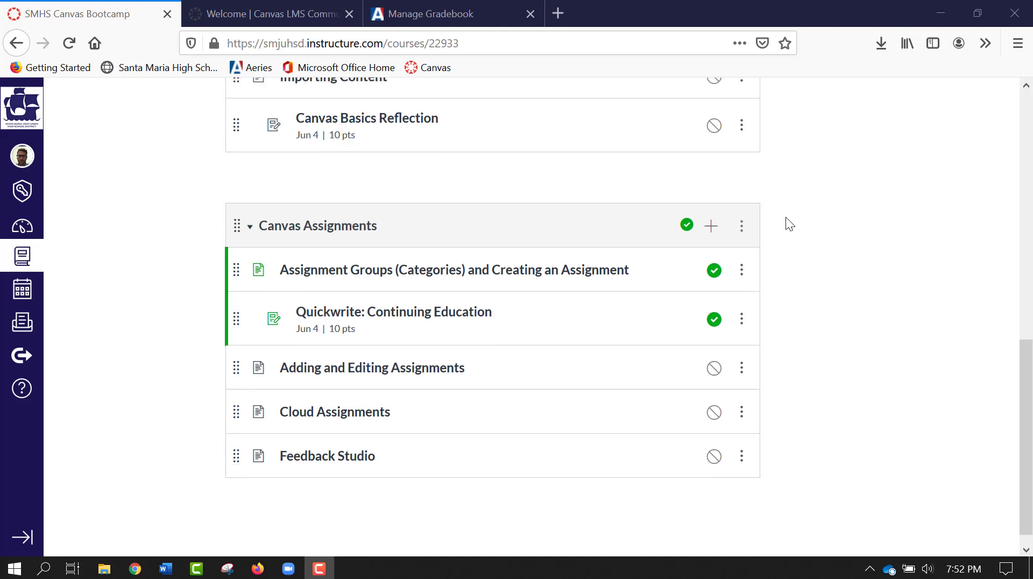
pyautogui.click(710, 227)
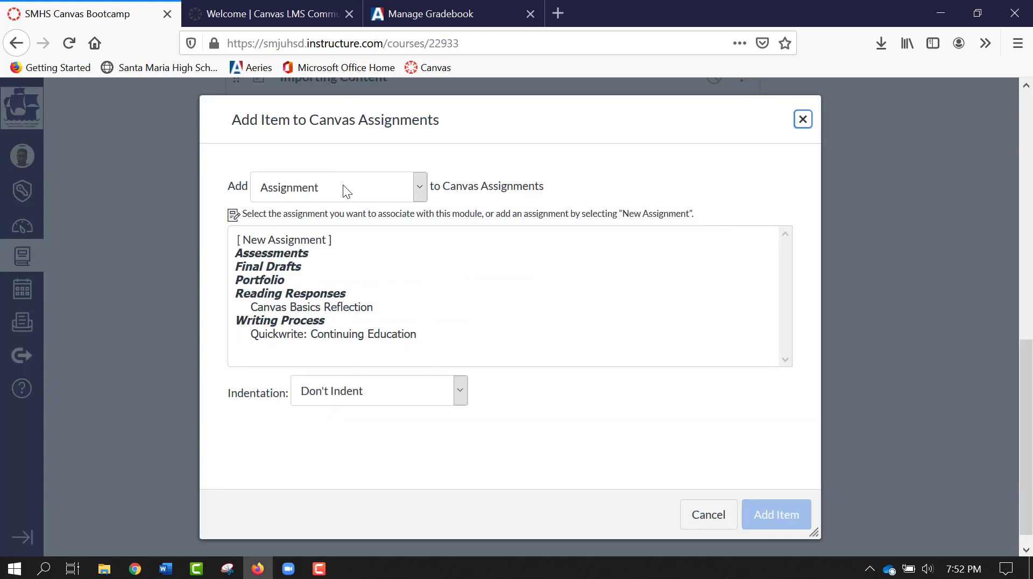
pyautogui.click(322, 242)
pyautogui.click(356, 395)
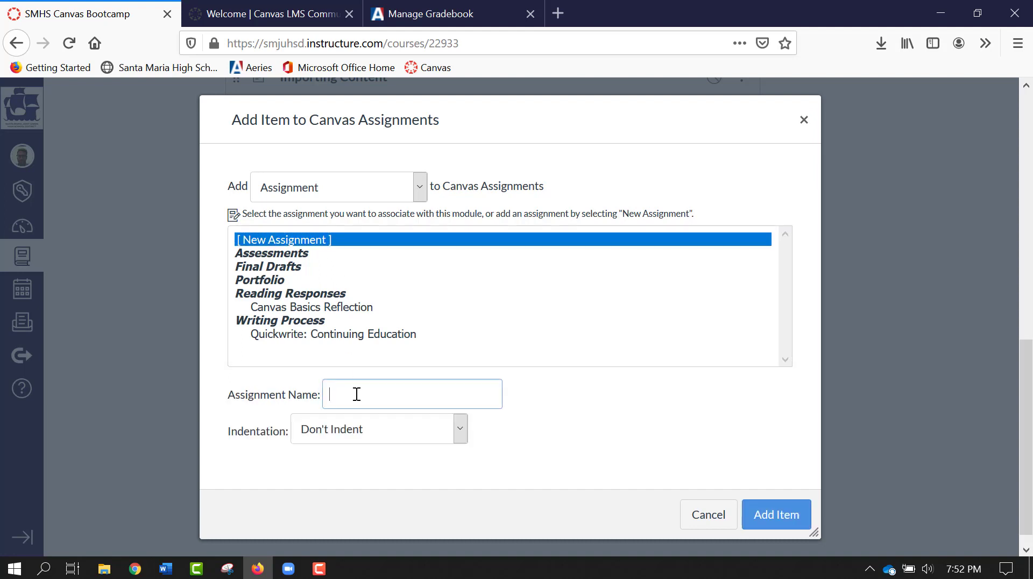
pyautogui.write('KWL Chart for Distance Learning')
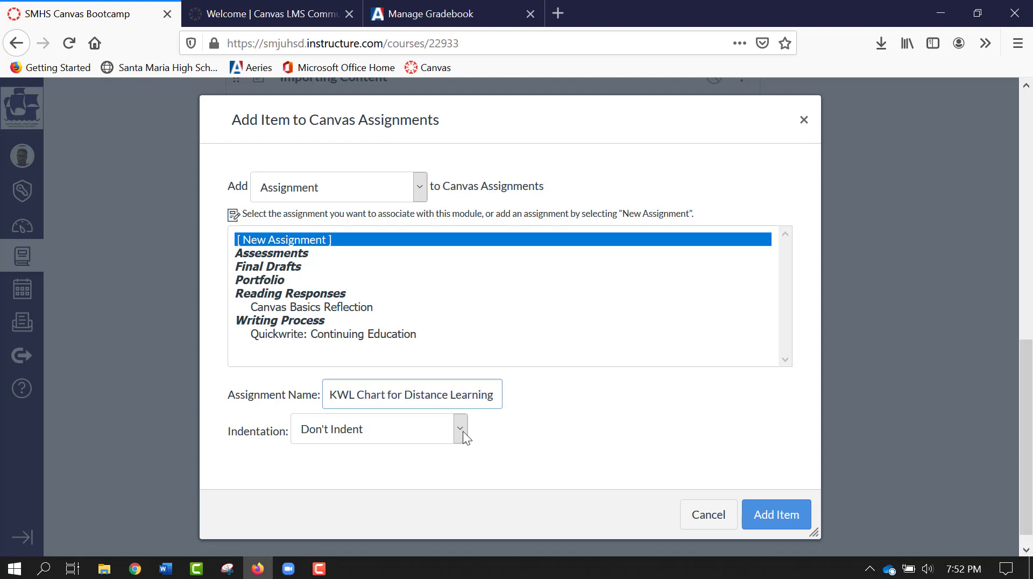
pyautogui.click(462, 431)
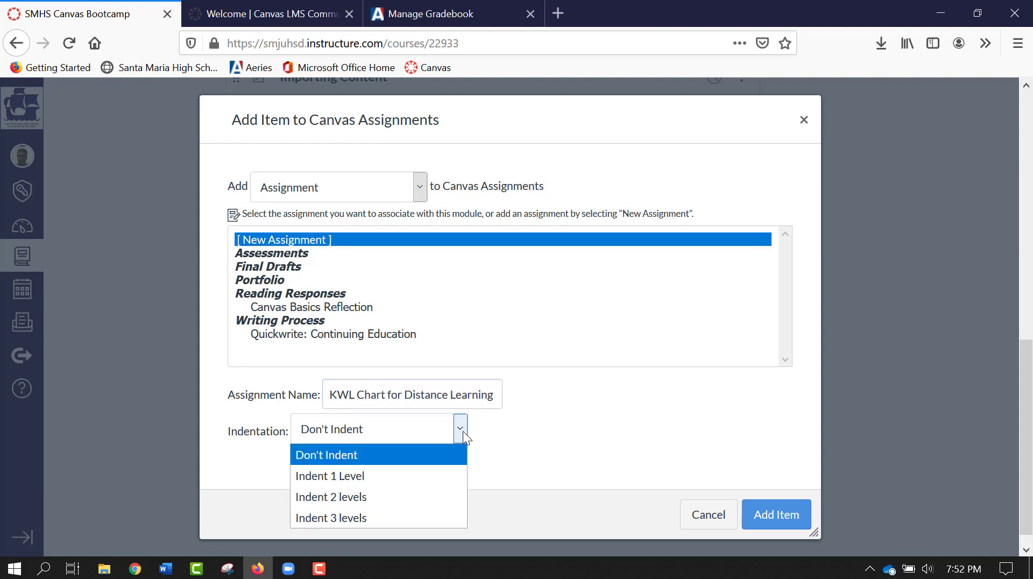
pyautogui.click(385, 478)
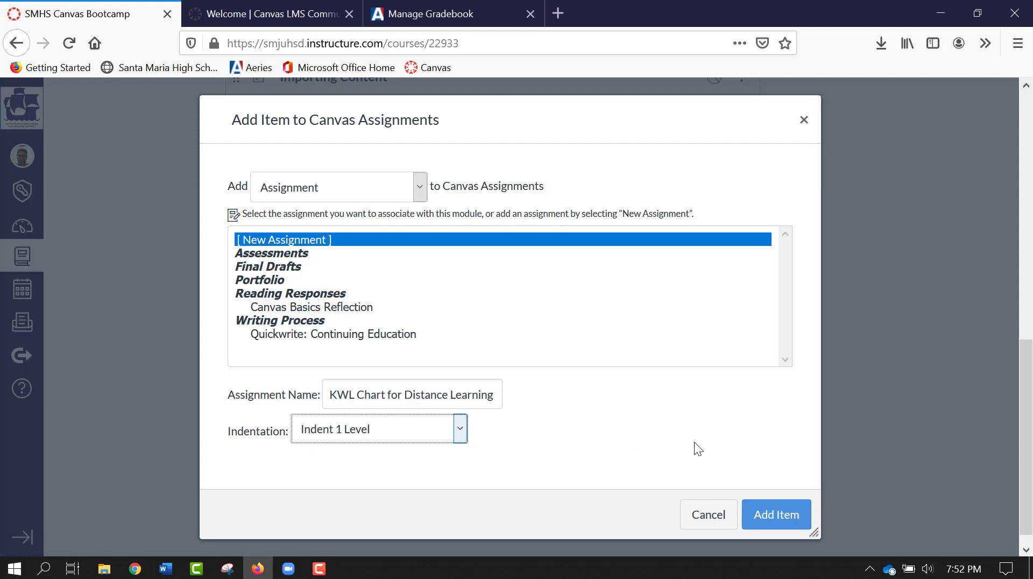
pyautogui.click(774, 514)
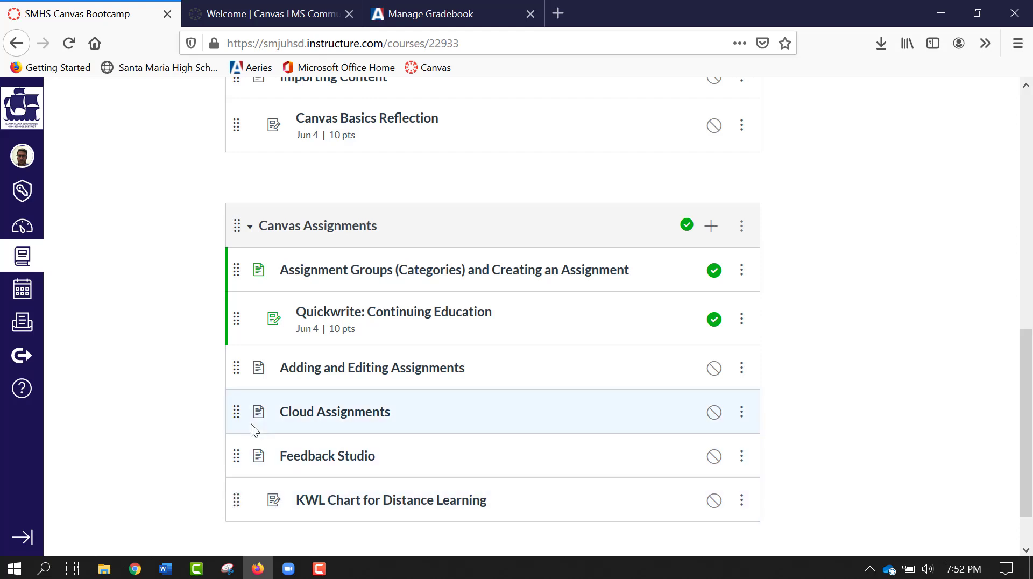
# Reorder the module so Cloud Assignments follows the Quickwrite, with KWL Chart for Distance Learning directly beneath Cloud Assignments
pyautogui.moveTo(241, 412); pyautogui.dragTo(232, 365)
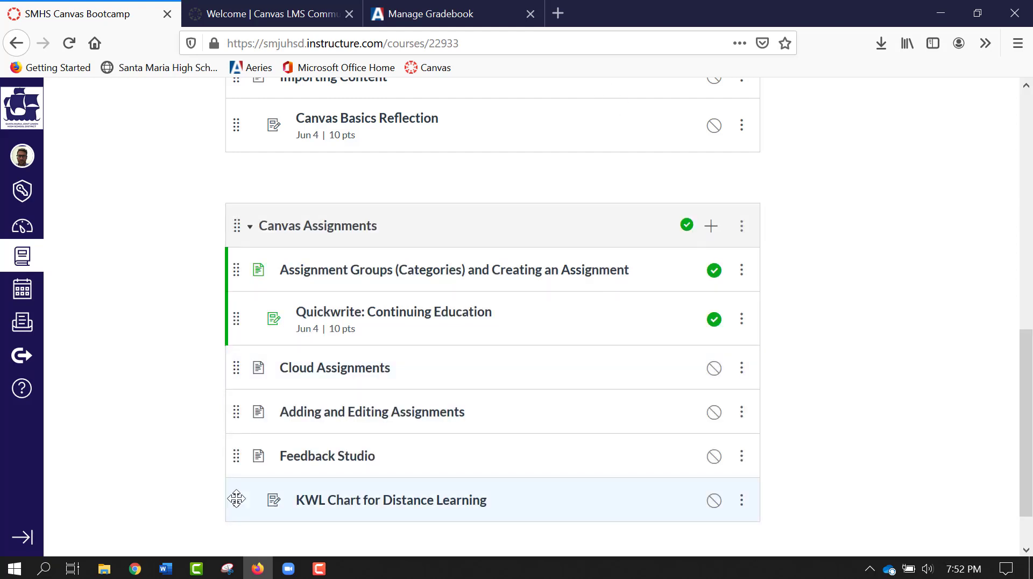
pyautogui.moveTo(235, 500); pyautogui.dragTo(235, 402)
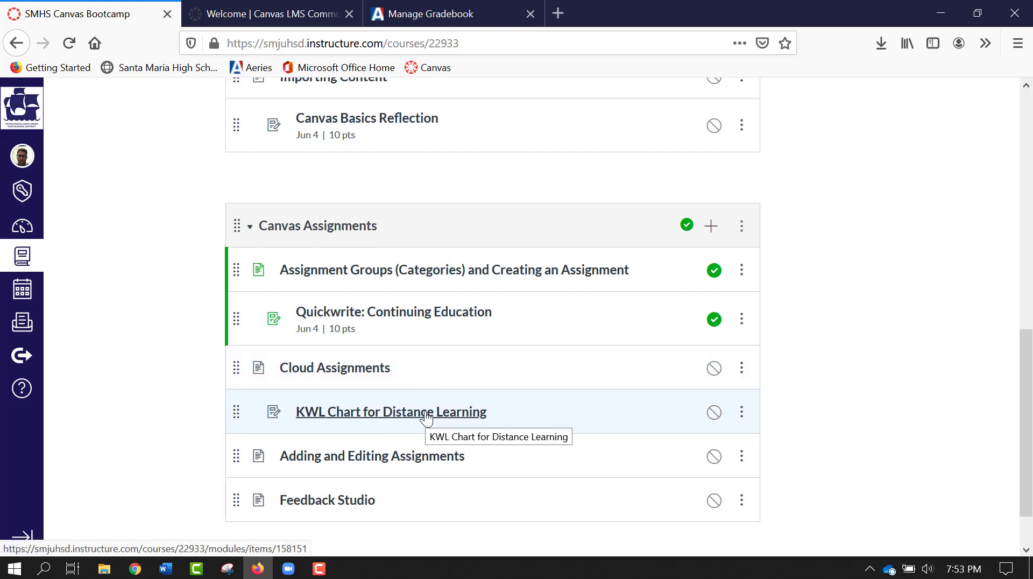
pyautogui.click(740, 415)
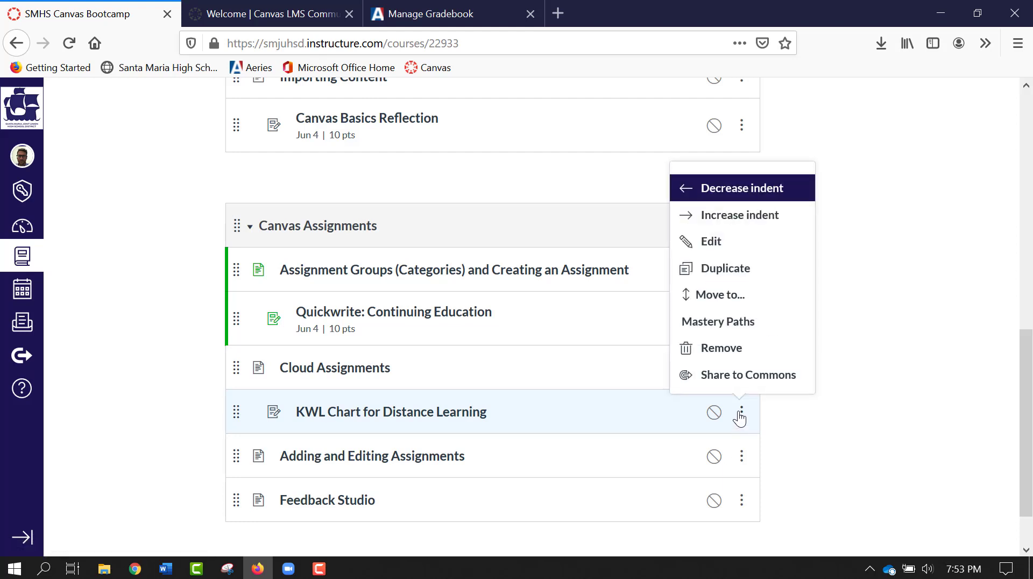
pyautogui.click(709, 240)
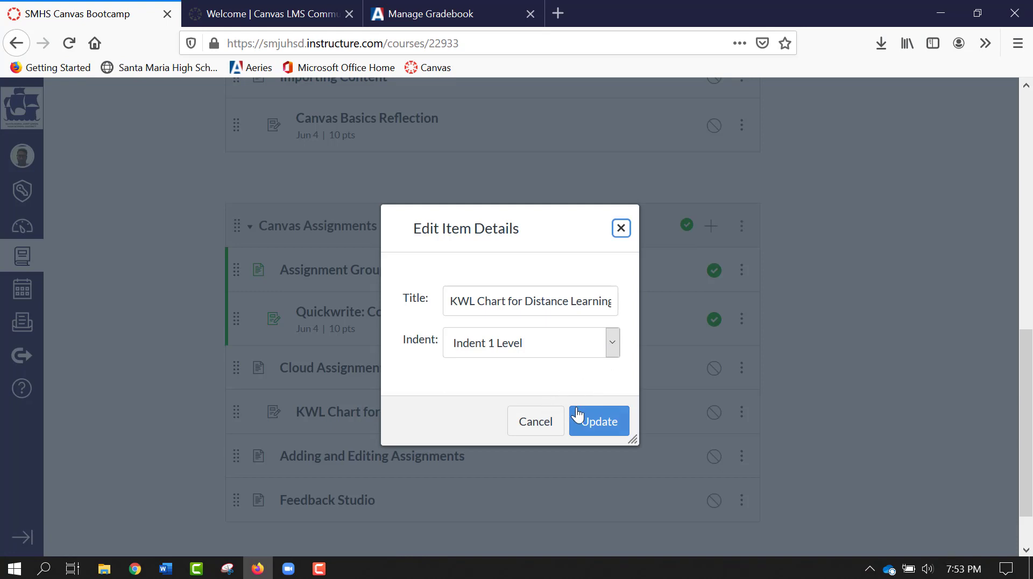
pyautogui.click(527, 423)
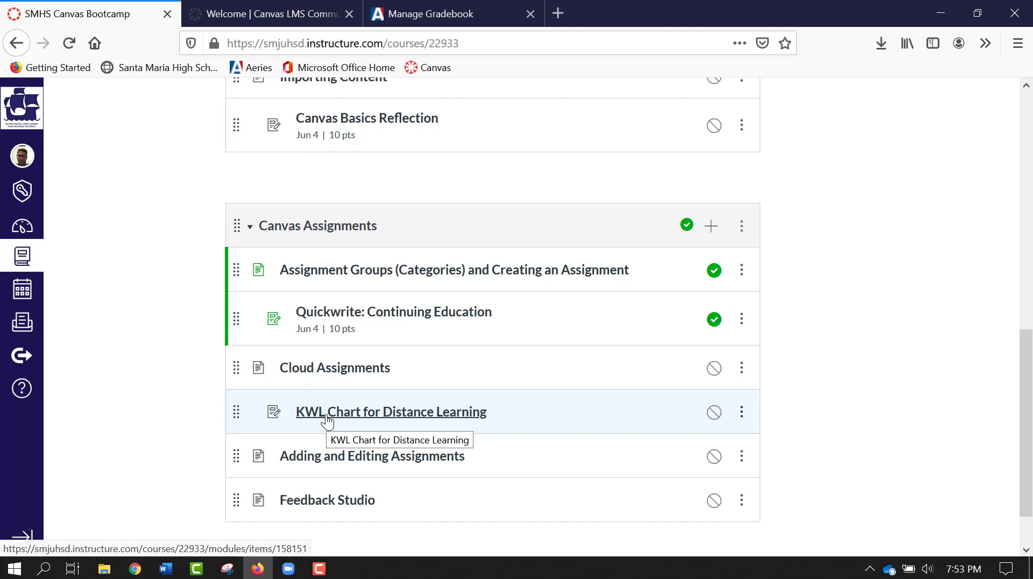
# Edit the KWL Chart assignment and enter the description "Complete the handout by replacing the blue text with your own responses."
pyautogui.click(364, 412)
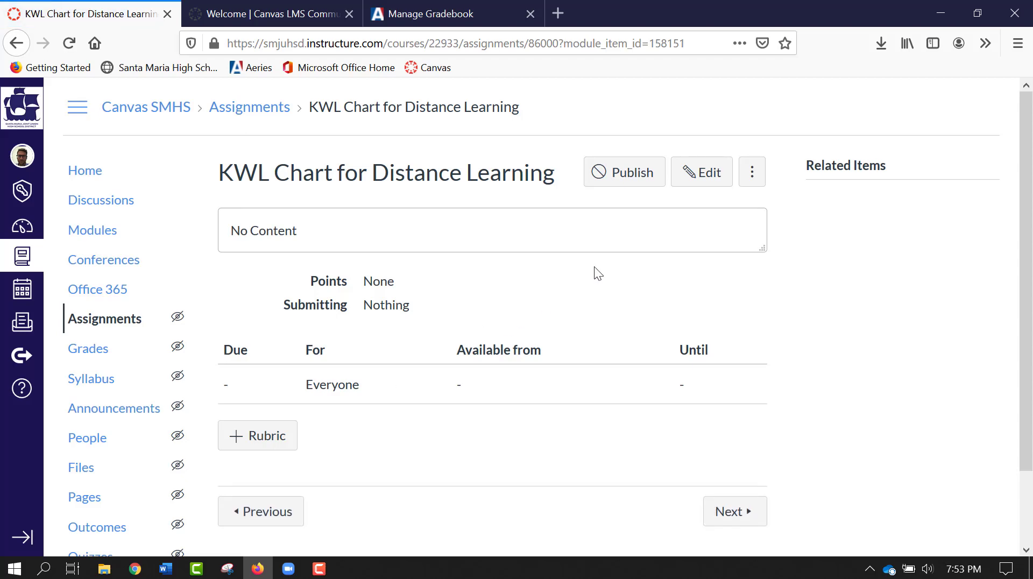
pyautogui.click(695, 171)
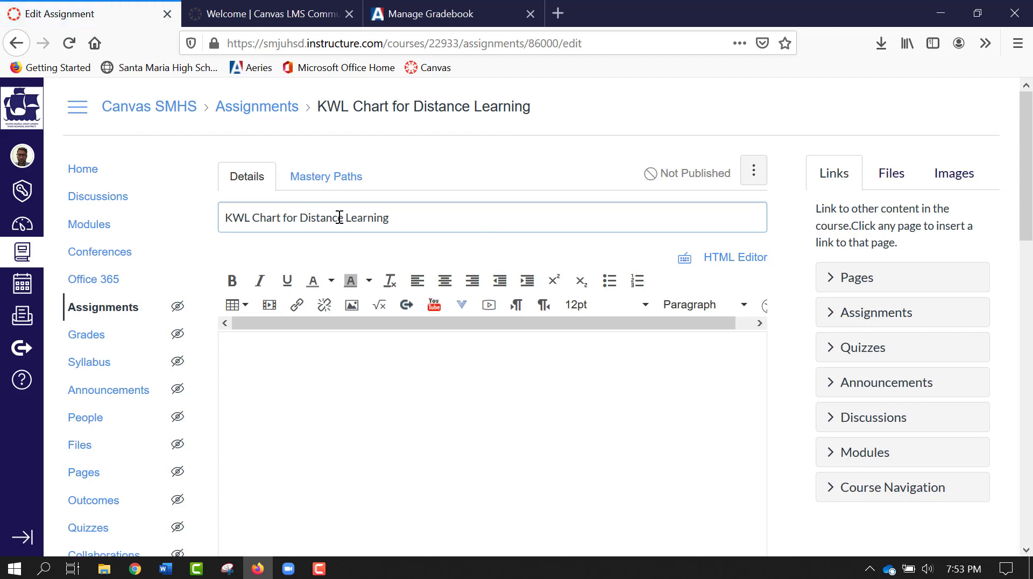
pyautogui.scroll(-3, 412, 246)
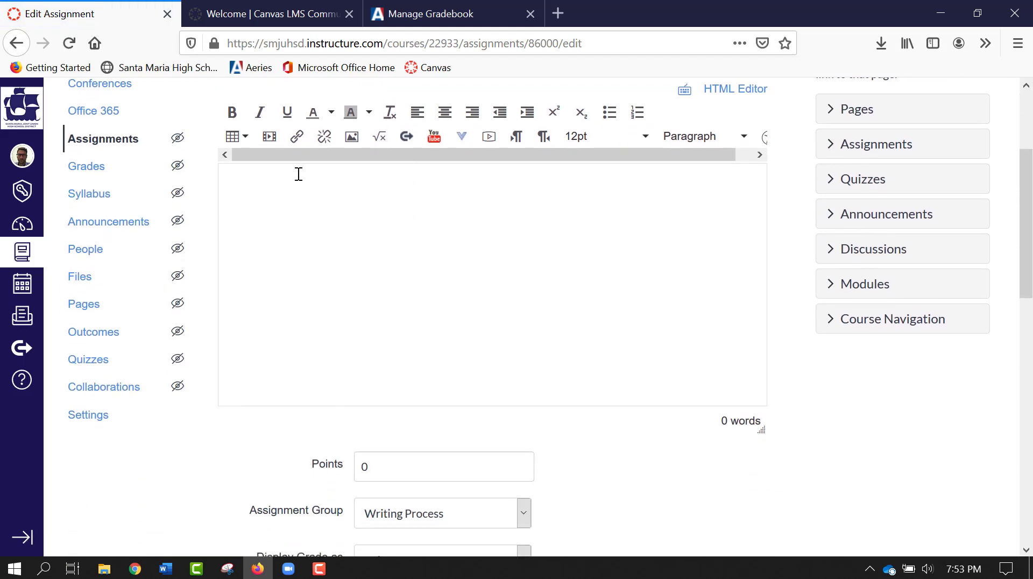
pyautogui.click(268, 186)
pyautogui.write('Complete the handout by replacing the blue text with your own responses.')
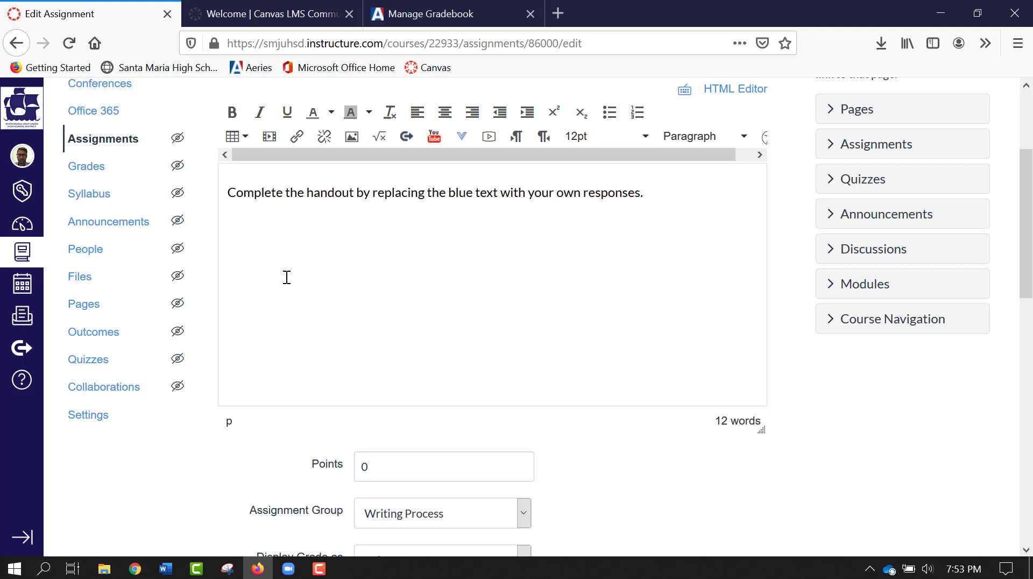
# Set the assignment's points to 10 and its assignment group to Reading Responses
pyautogui.click(375, 471)
pyautogui.write('10')
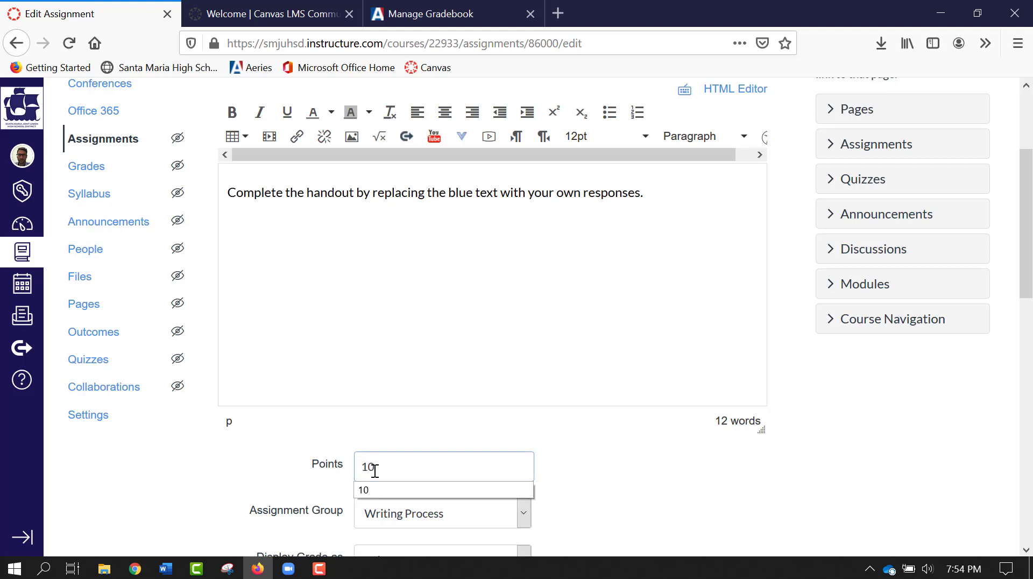
pyautogui.click(629, 464)
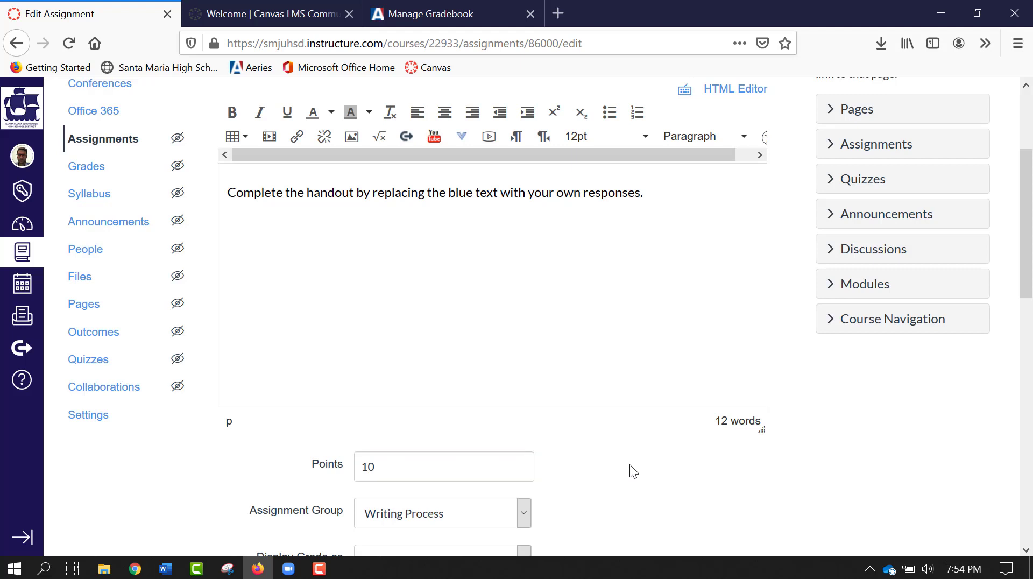
pyautogui.scroll(-5, 629, 465)
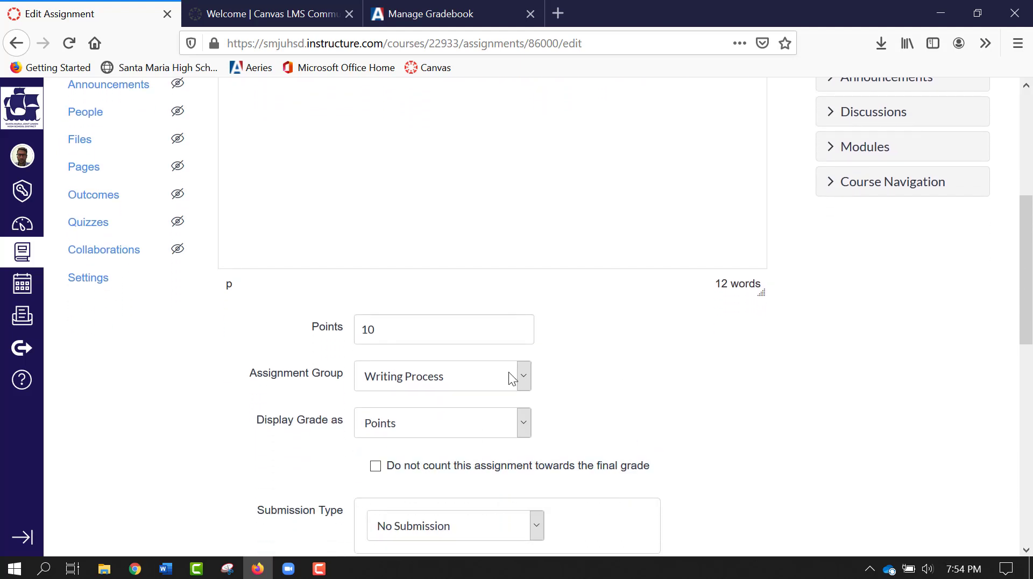
pyautogui.click(524, 379)
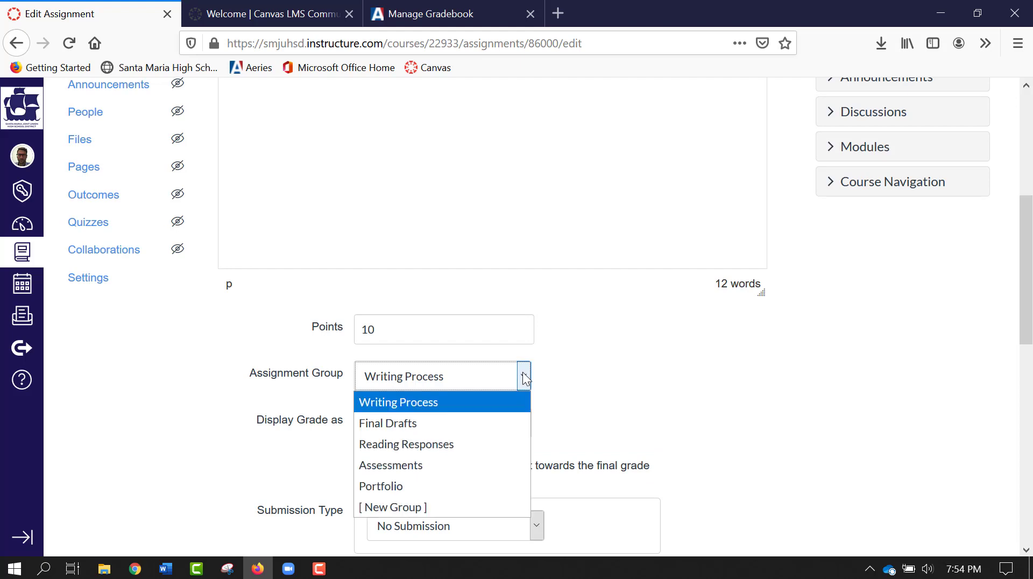
pyautogui.click(451, 445)
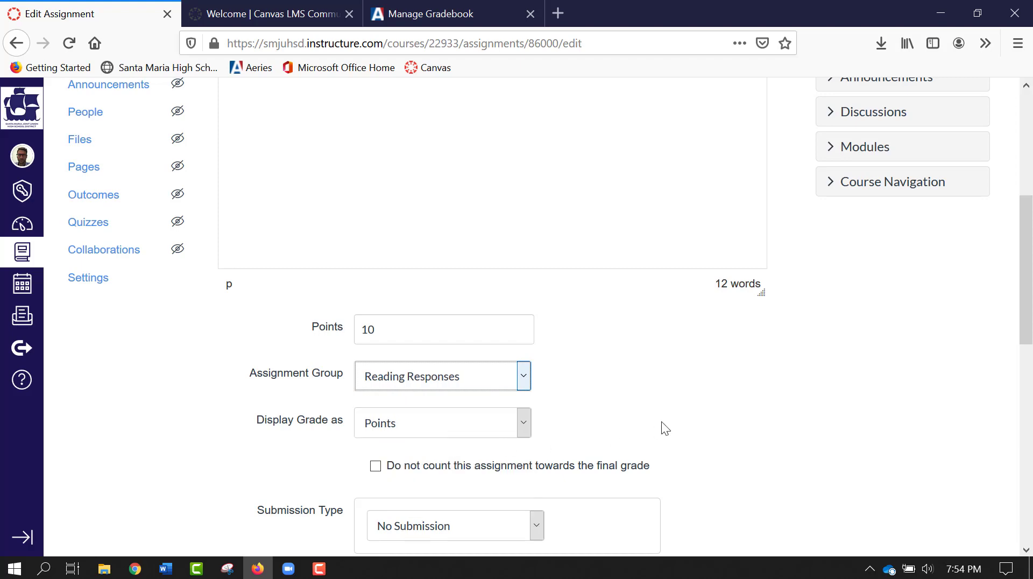
# Set the submission type to External Tool and choose Office 365 Cloud Assignment as the tool
pyautogui.scroll(-6, 661, 421)
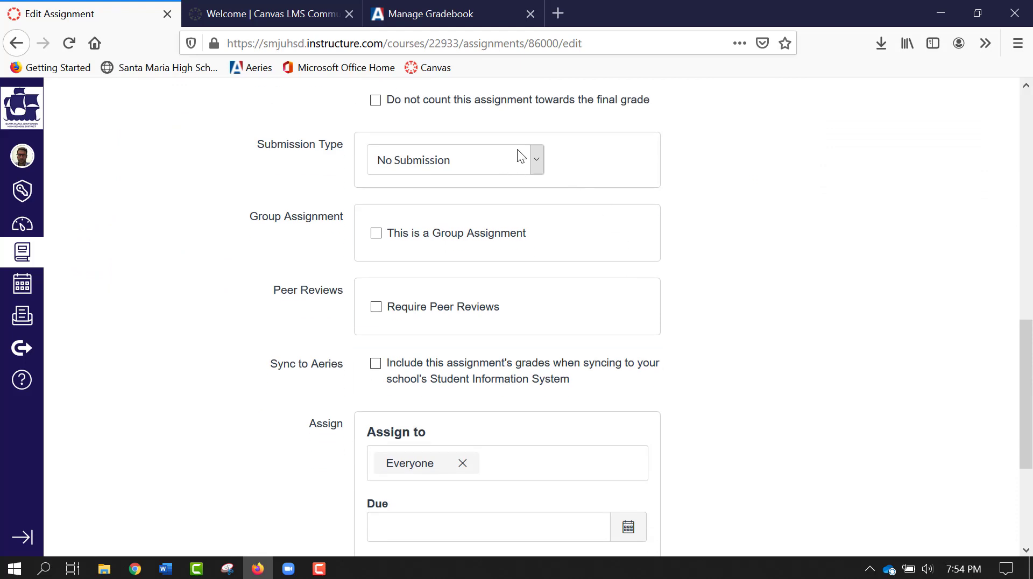
pyautogui.click(535, 160)
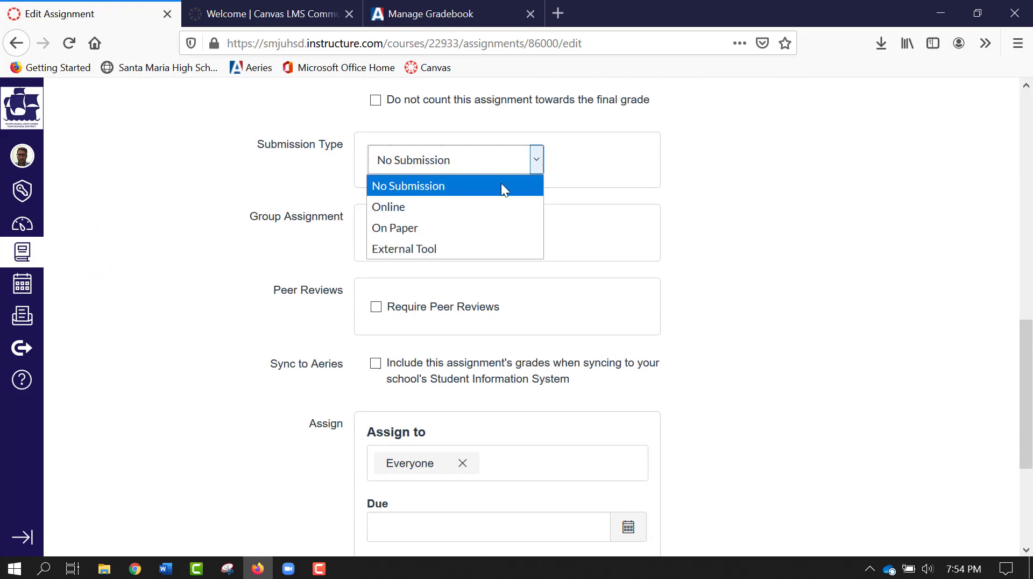
pyautogui.click(428, 249)
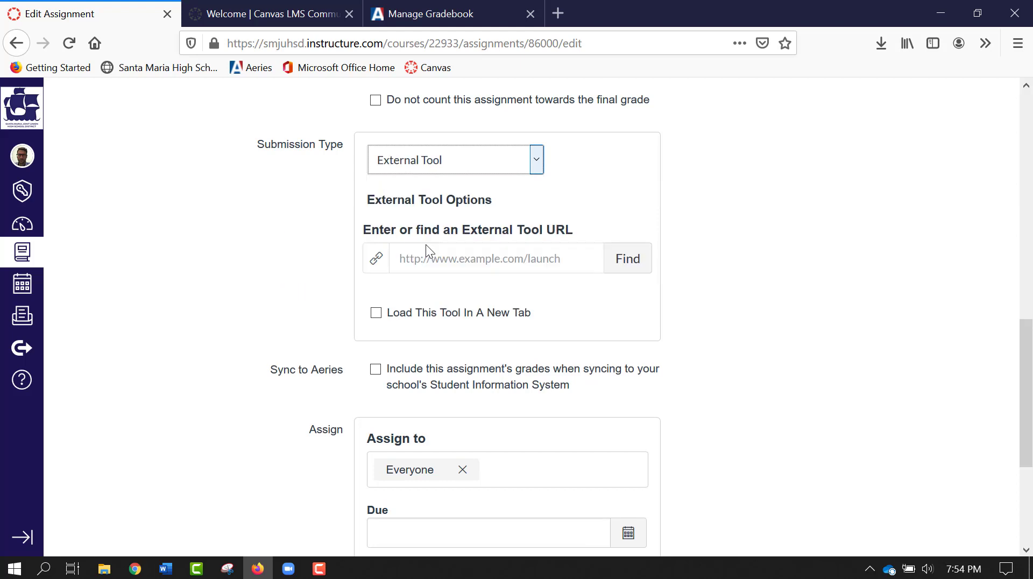
pyautogui.click(633, 263)
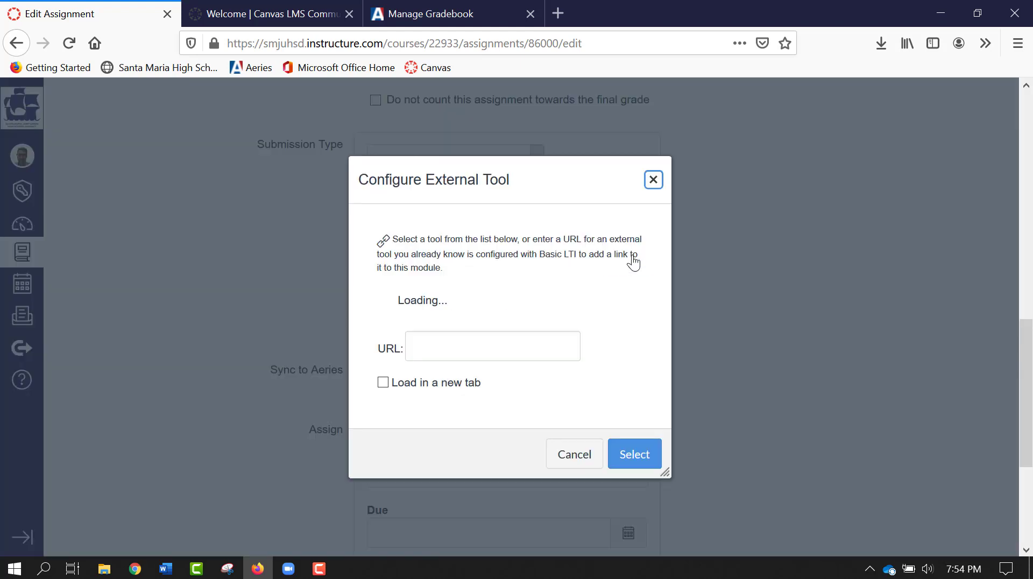
pyautogui.scroll(-10, 589, 349)
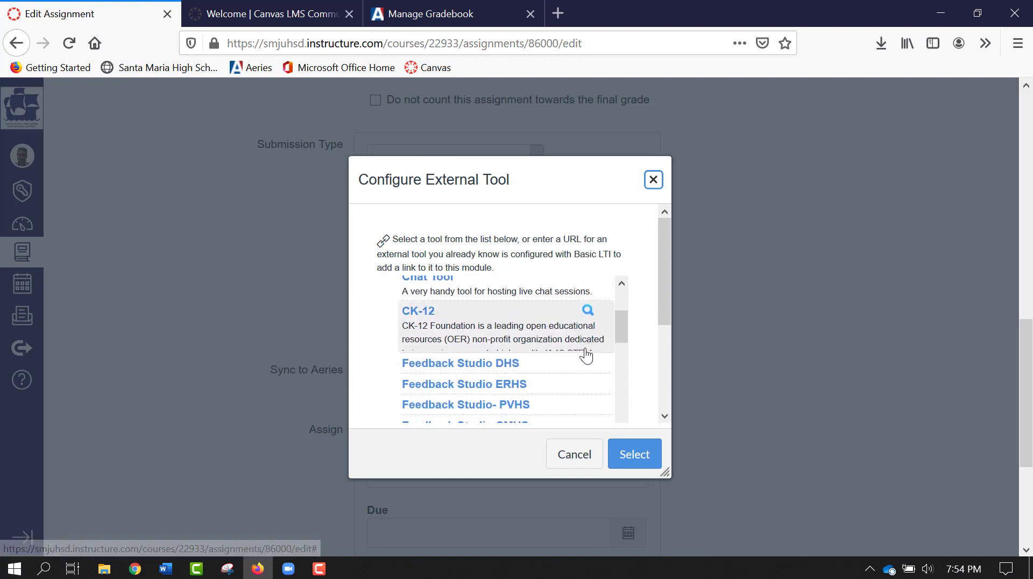
pyautogui.scroll(-4, 586, 355)
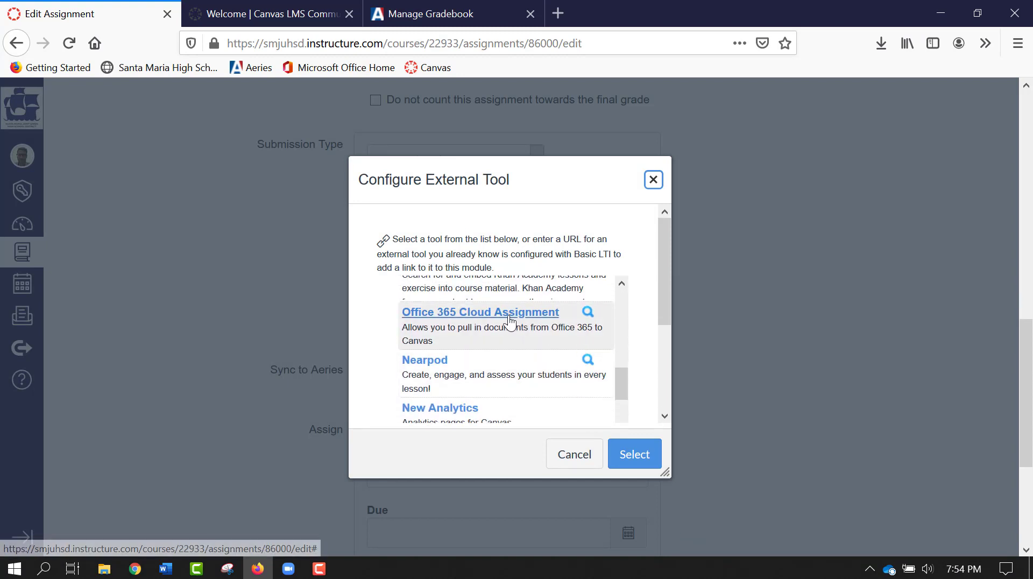
pyautogui.click(578, 323)
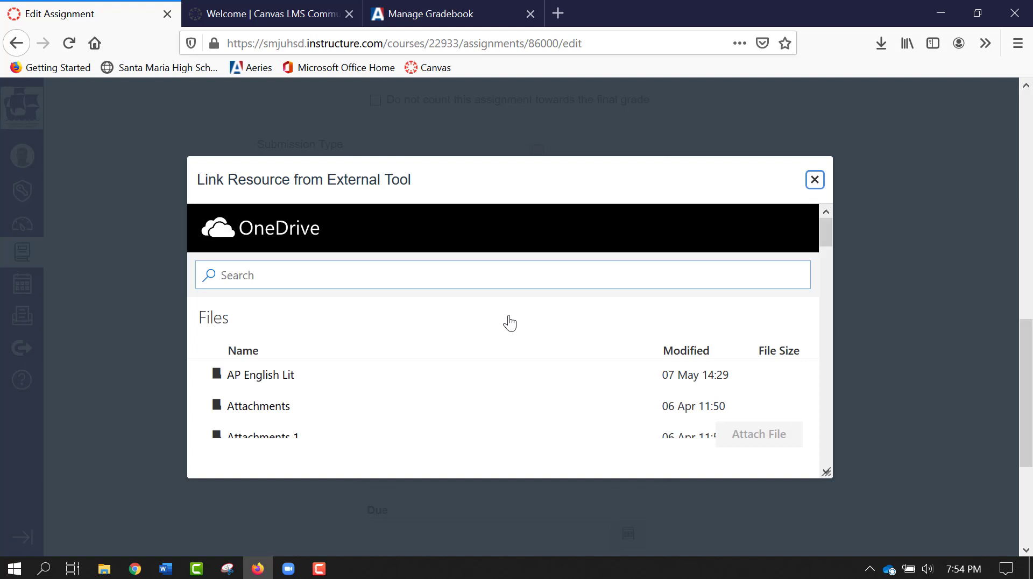
# Search OneDrive for "KWL", attach KWL Chart.docx, and confirm the external tool selection
pyautogui.click(257, 273)
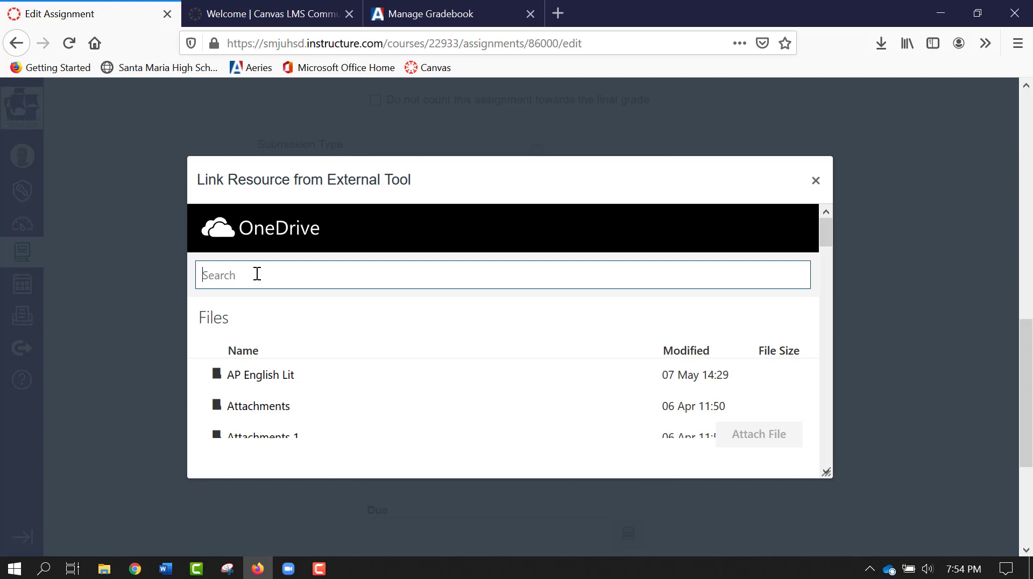
pyautogui.write('KWL')
pyautogui.press('BackSpace')
pyautogui.write('L')
pyautogui.press('Return')
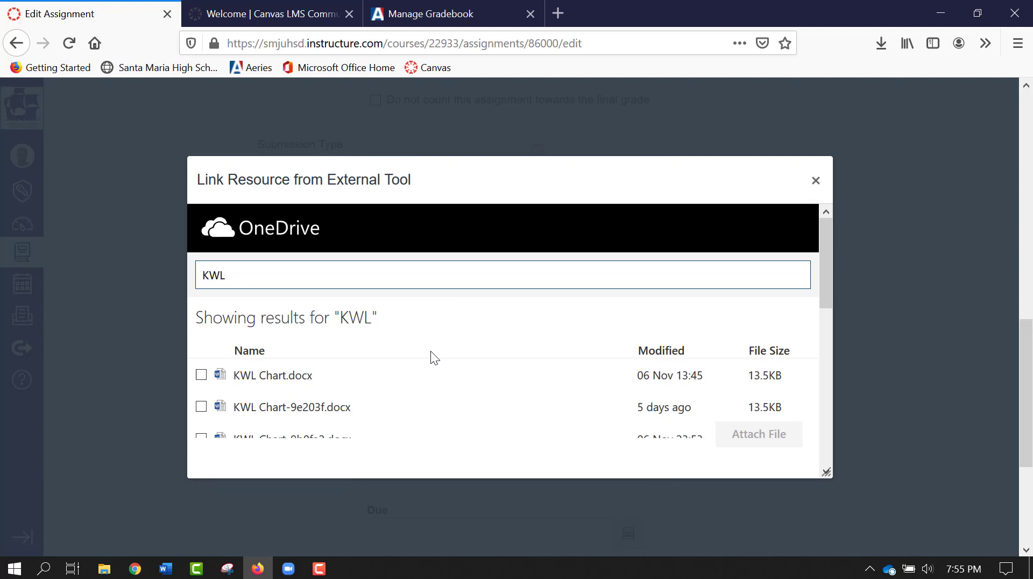
pyautogui.click(203, 375)
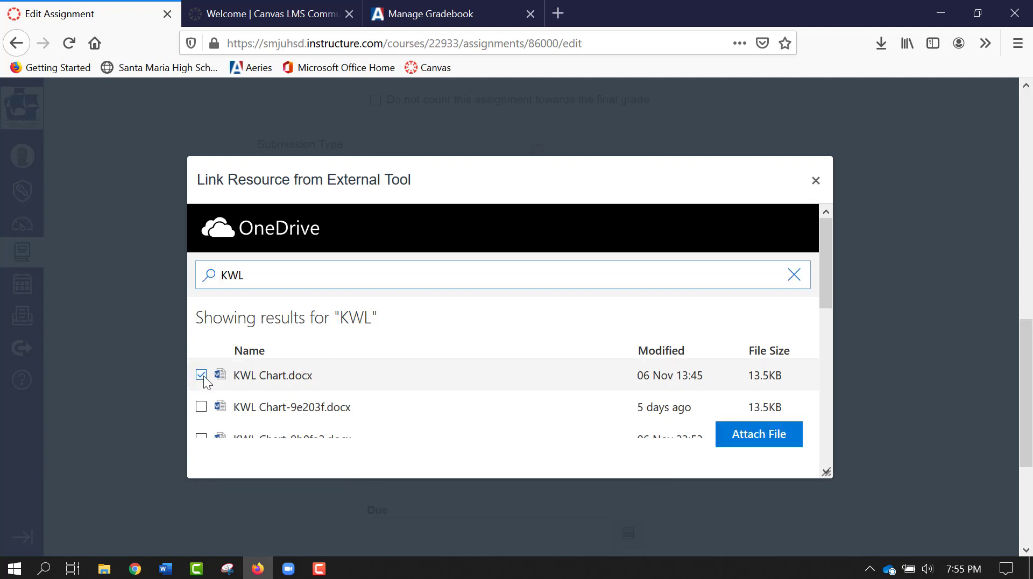
pyautogui.click(778, 444)
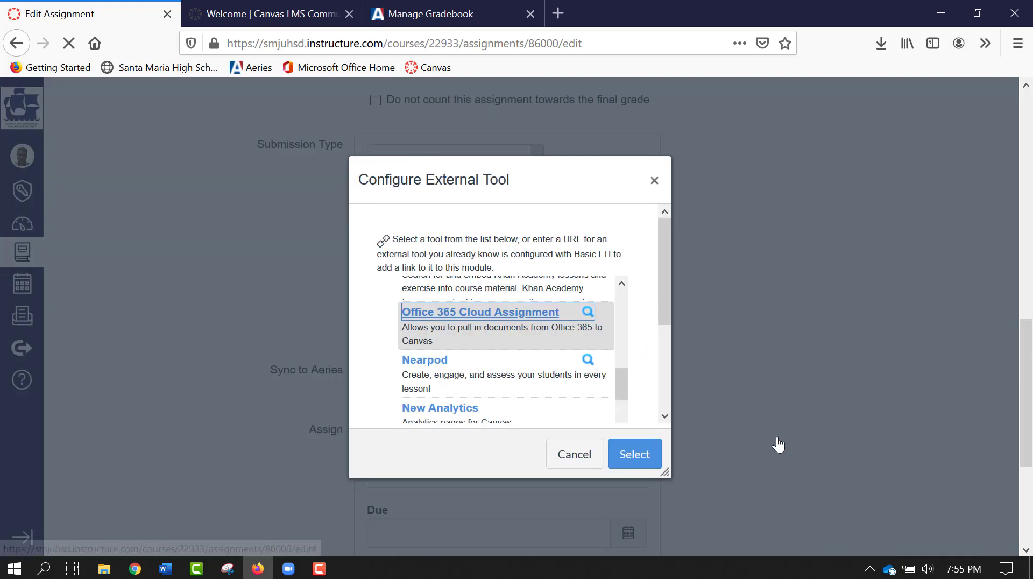
pyautogui.click(640, 455)
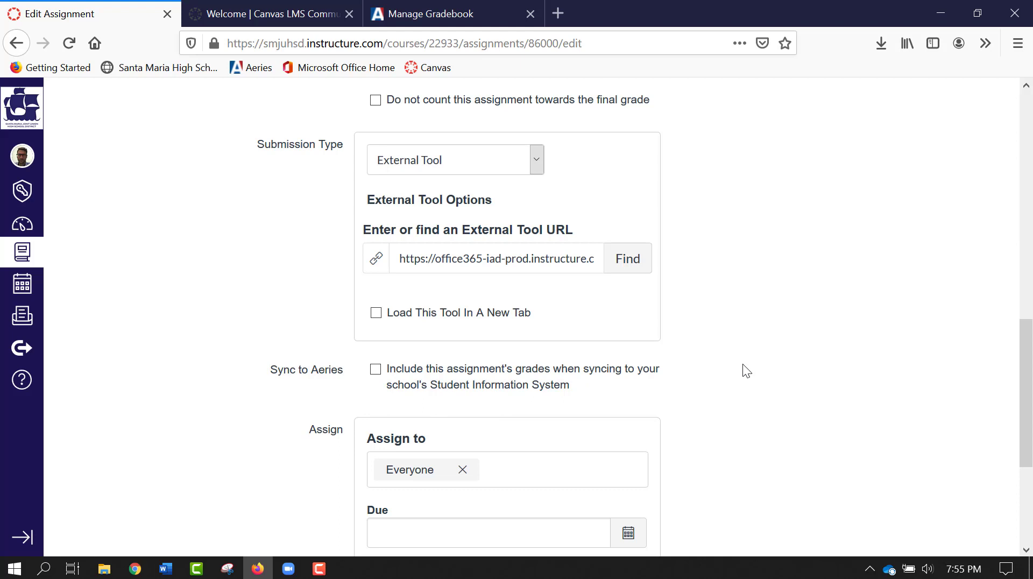
# Set the assignment's due date to April 3, 2020 at 11:59pm, and save and publish it
pyautogui.scroll(-5, 742, 364)
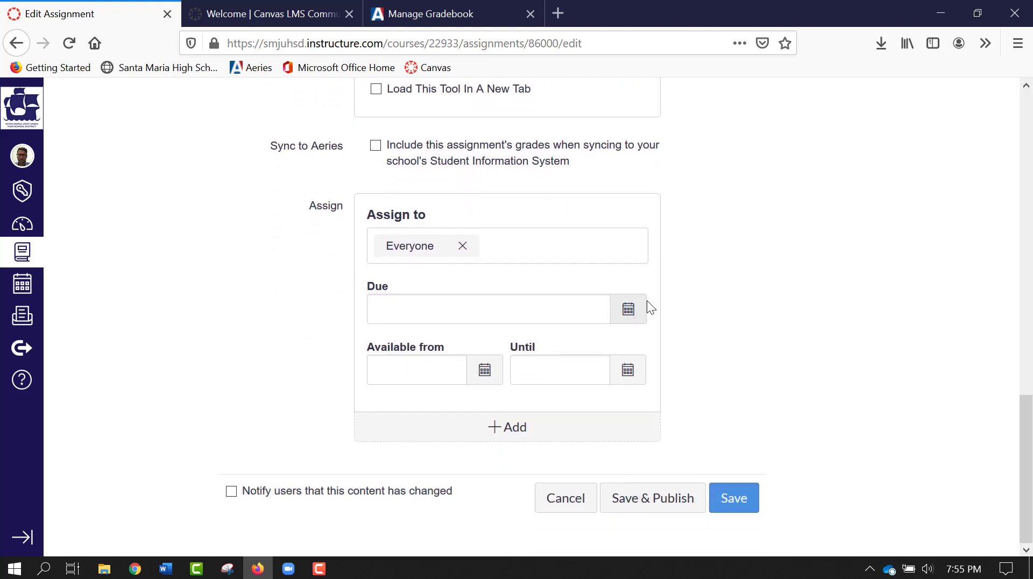
pyautogui.click(627, 309)
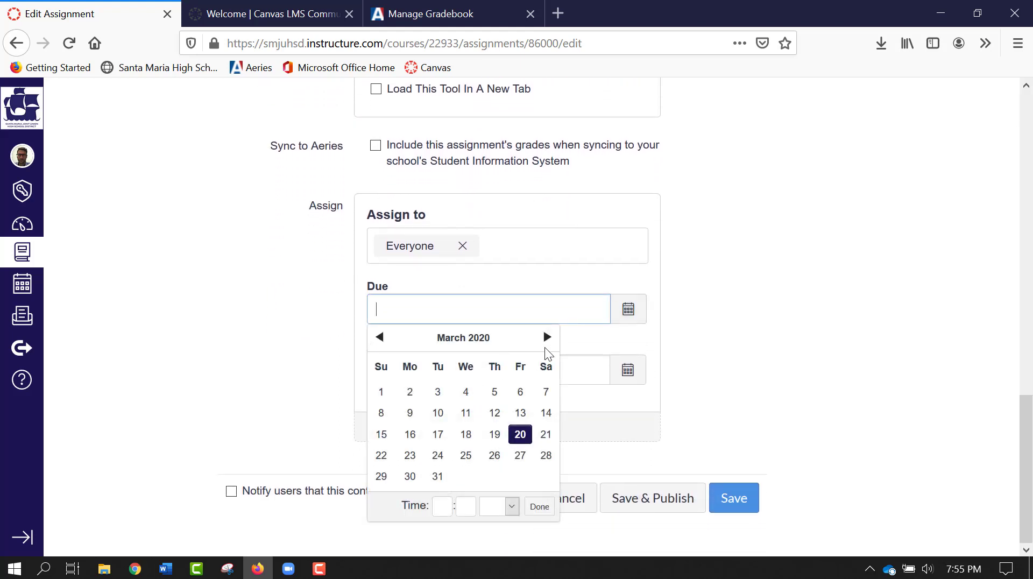
pyautogui.click(547, 337)
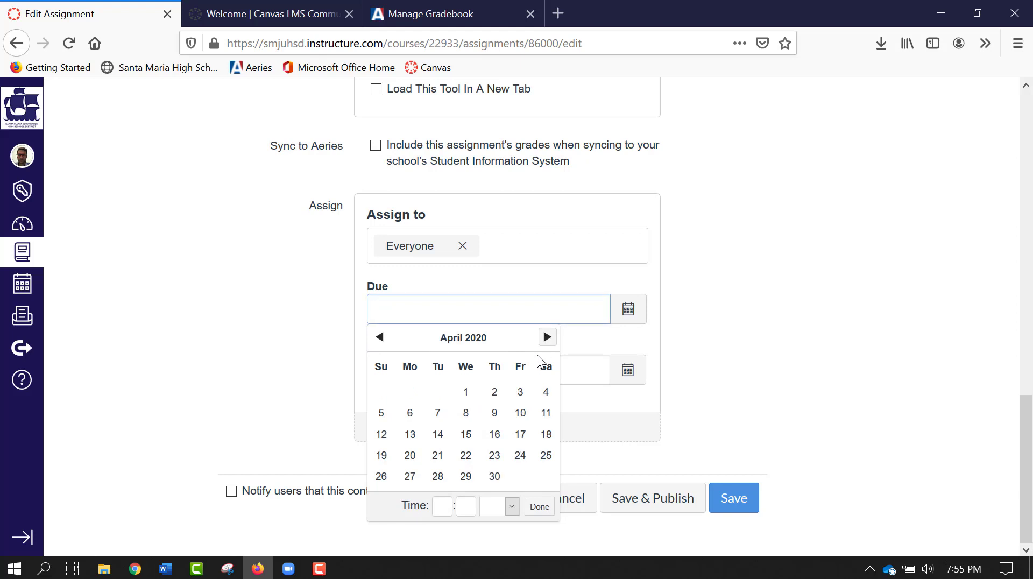
pyautogui.click(525, 396)
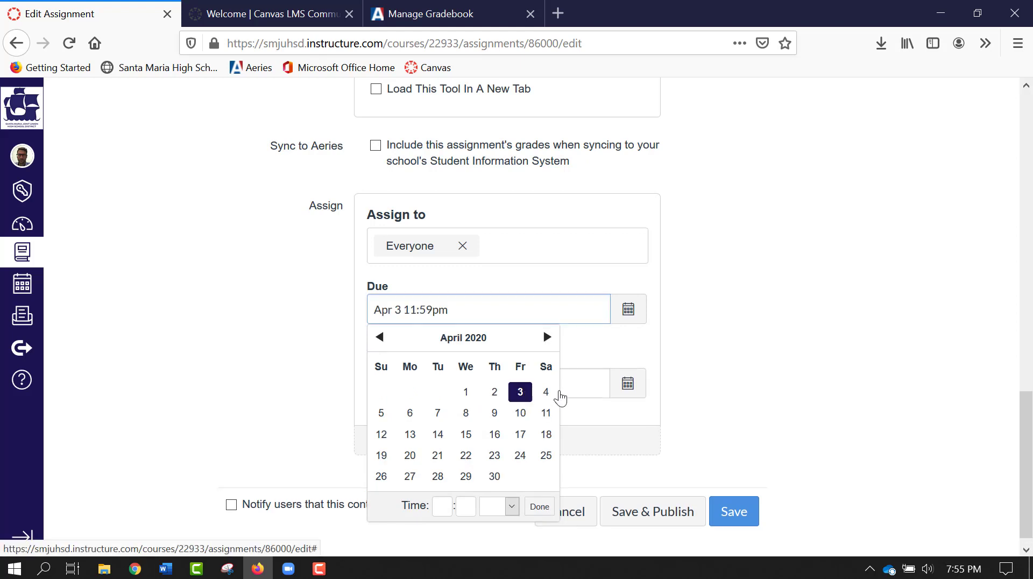
pyautogui.click(702, 349)
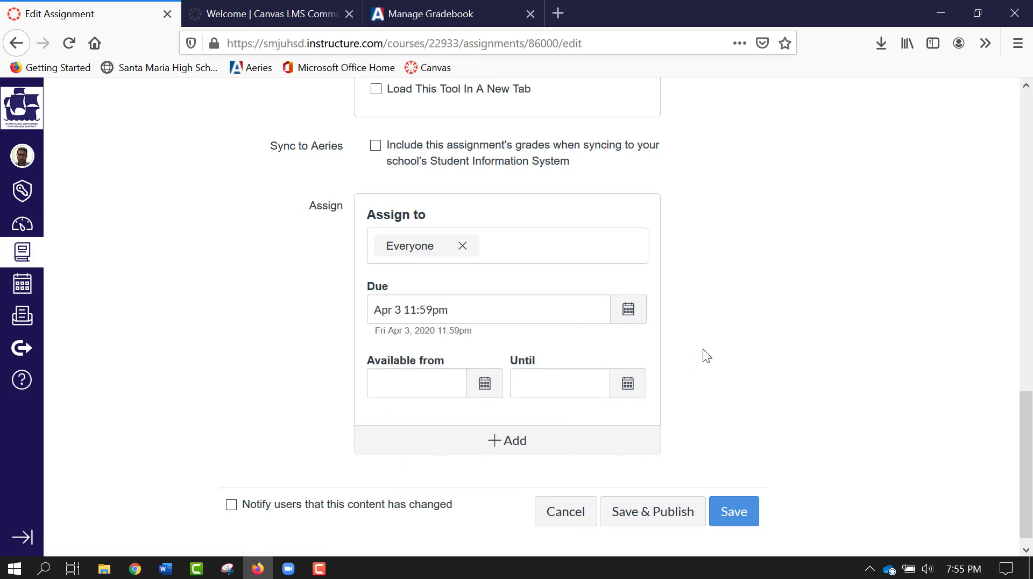
pyautogui.click(667, 514)
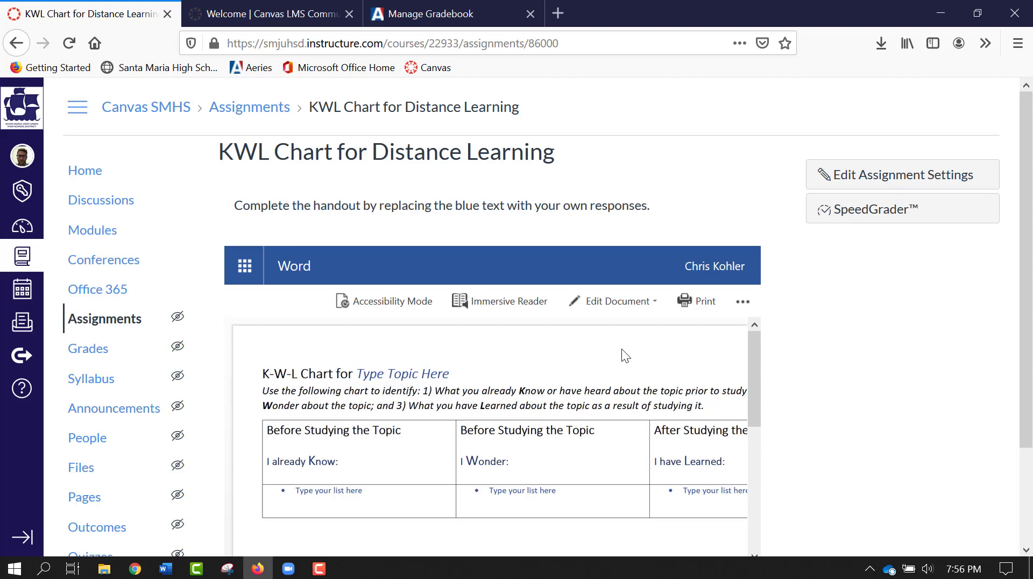
# Open the embedded KWL Chart document for editing in the browser and select the "Type Topic Here" placeholder
pyautogui.scroll(-1, 621, 348)
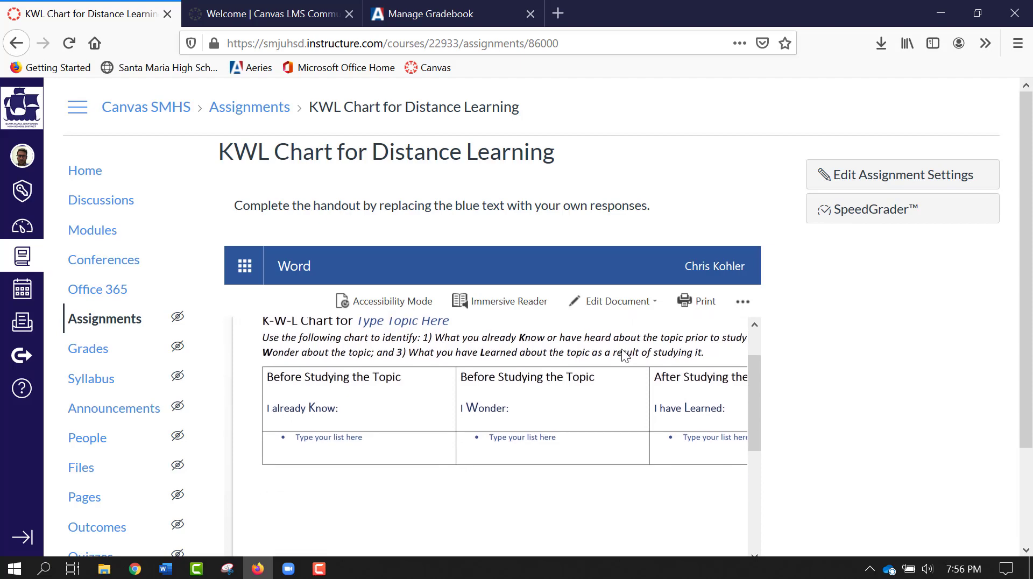
pyautogui.scroll(1, 621, 348)
pyautogui.click(632, 304)
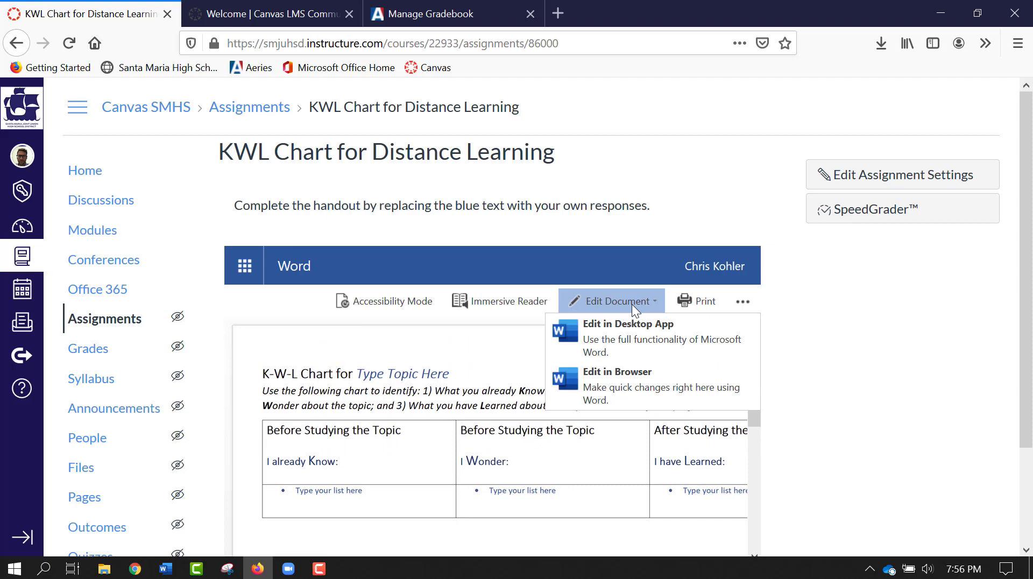
pyautogui.click(634, 380)
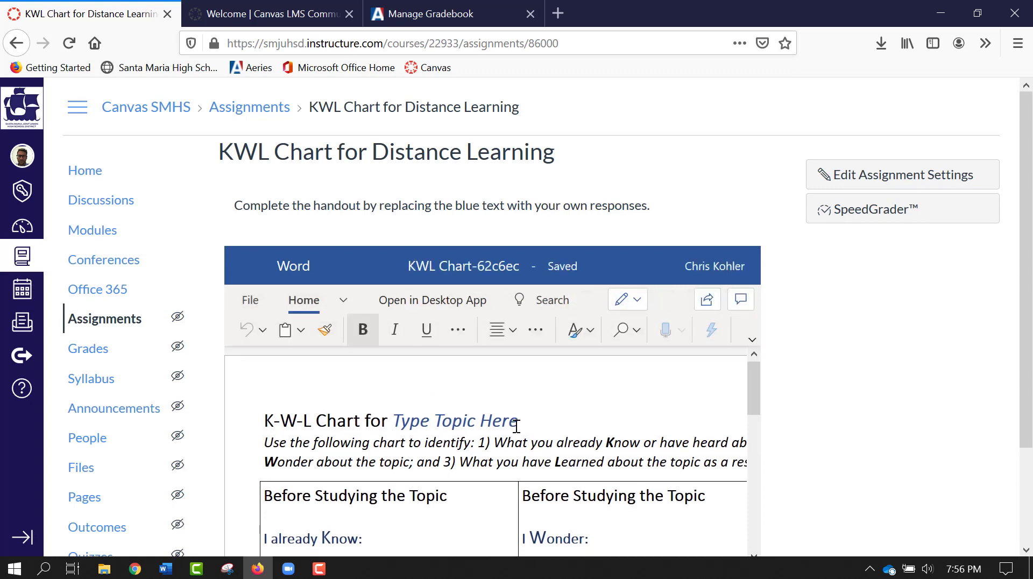
pyautogui.moveTo(517, 425); pyautogui.dragTo(397, 423)
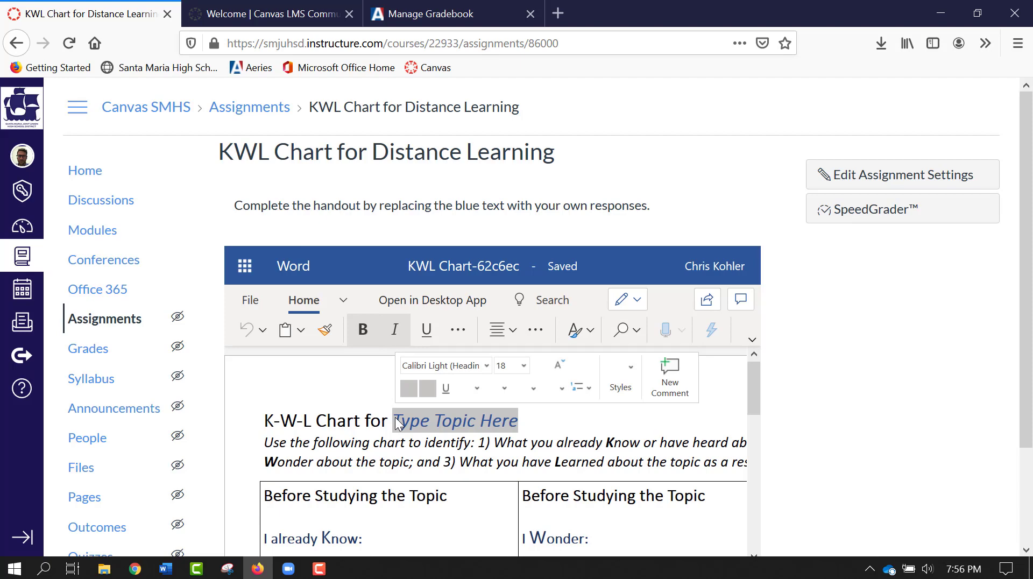
# Look through the embedded document's Know, Wonder and Learned columns and the blue placeholder text students replace
pyautogui.scroll(-2, 398, 423)
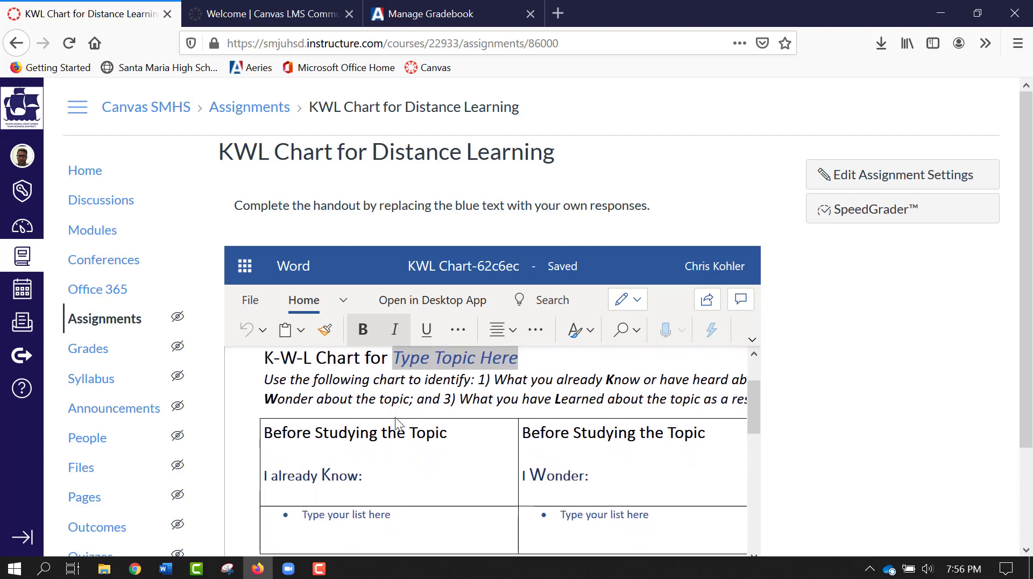
pyautogui.scroll(-3, 486, 410)
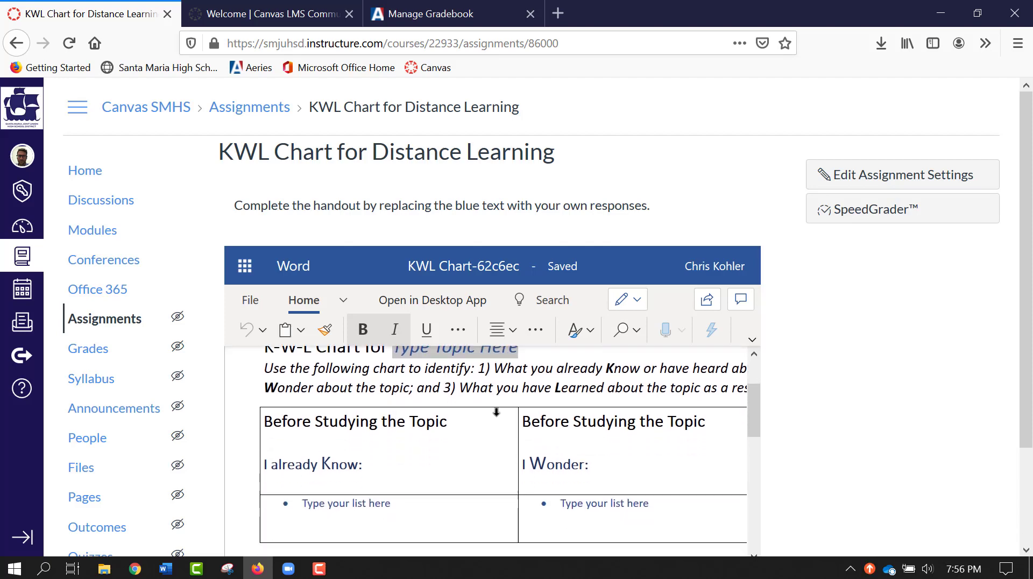
pyautogui.scroll(-2, 846, 392)
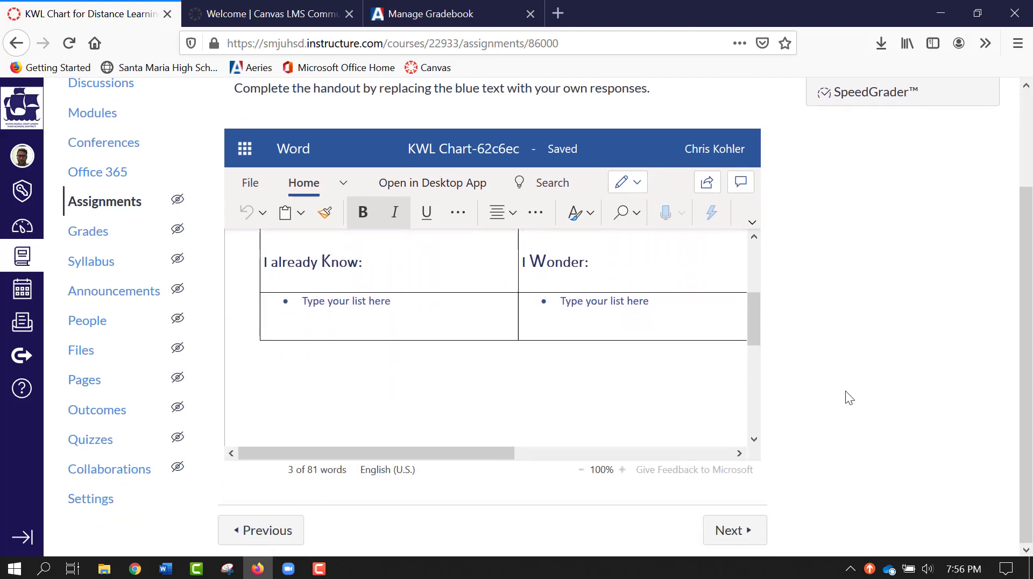
pyautogui.scroll(2, 846, 392)
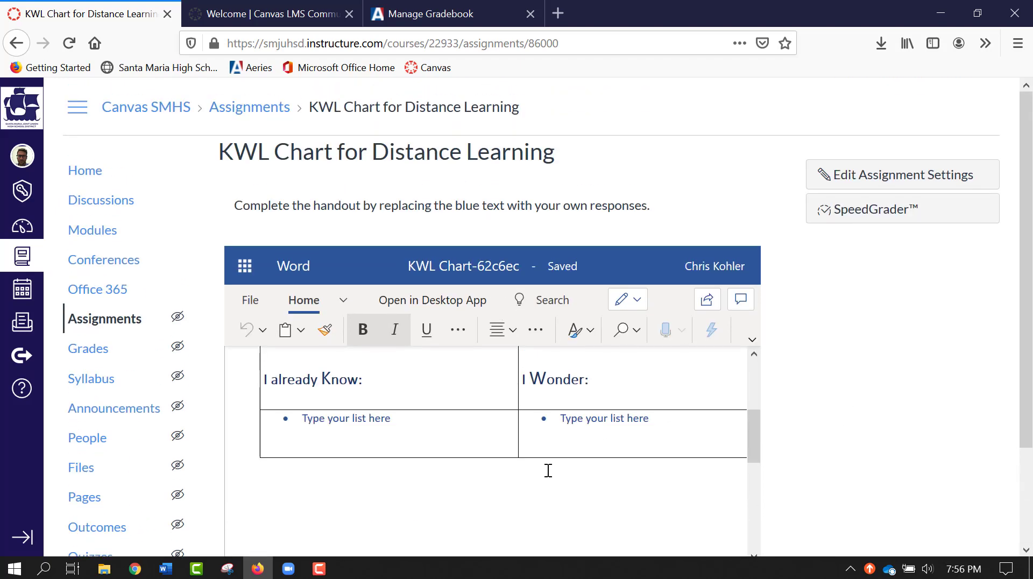
pyautogui.scroll(3, 549, 471)
pyautogui.hscroll(3, 548, 470)
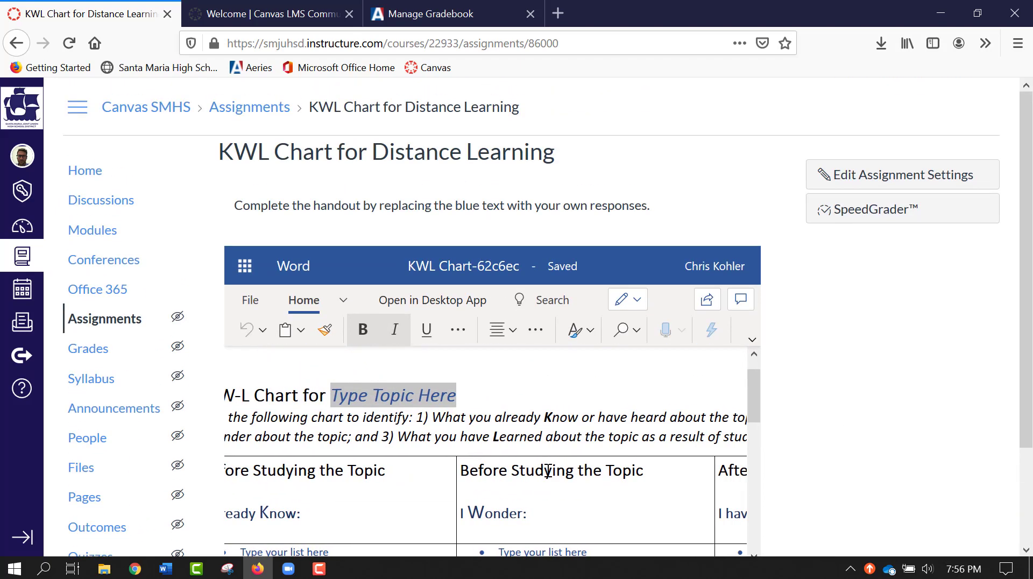
pyautogui.hscroll(5, 548, 470)
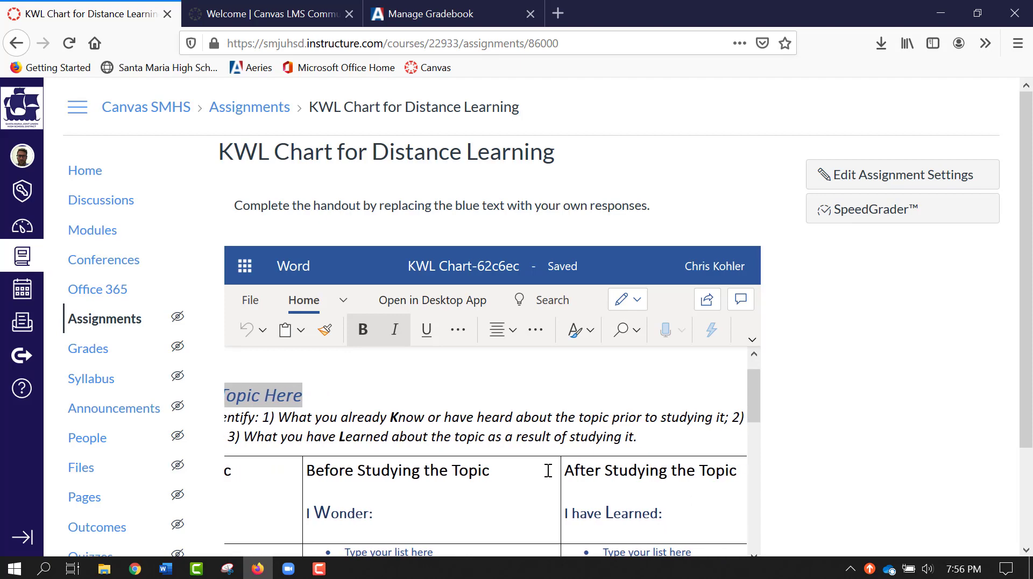
pyautogui.hscroll(-7, 548, 471)
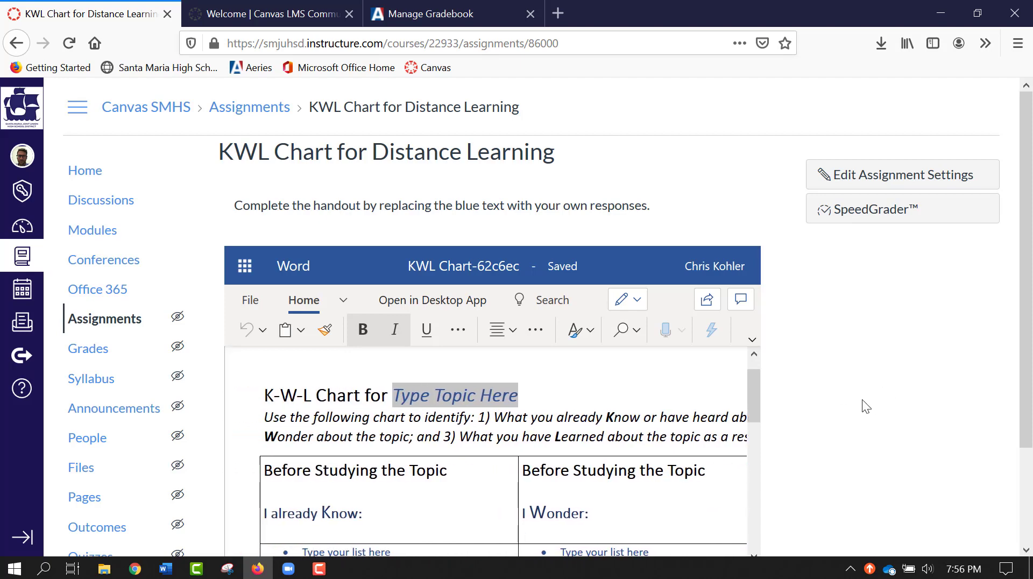
pyautogui.scroll(-3, 862, 406)
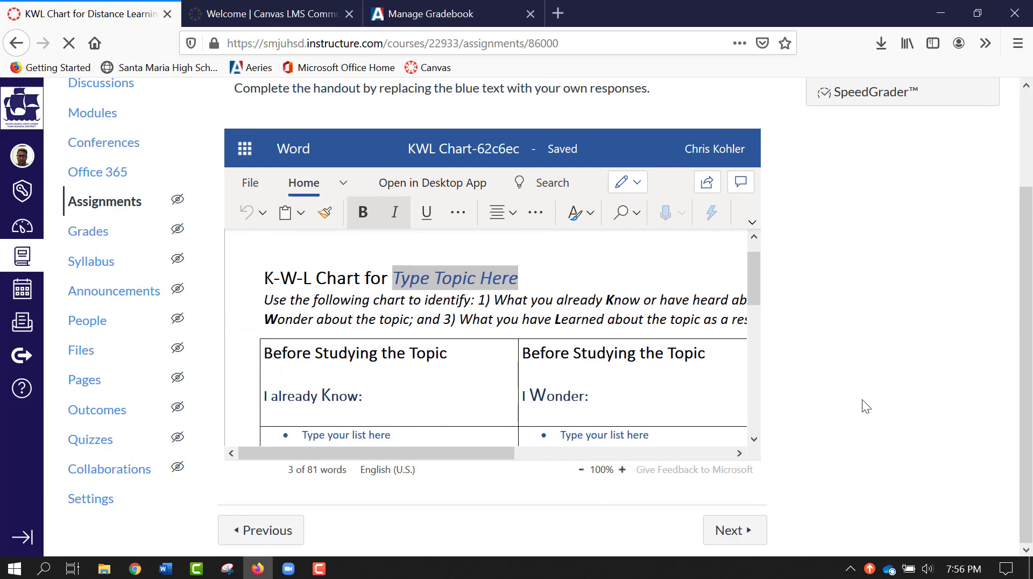
pyautogui.scroll(3, 861, 400)
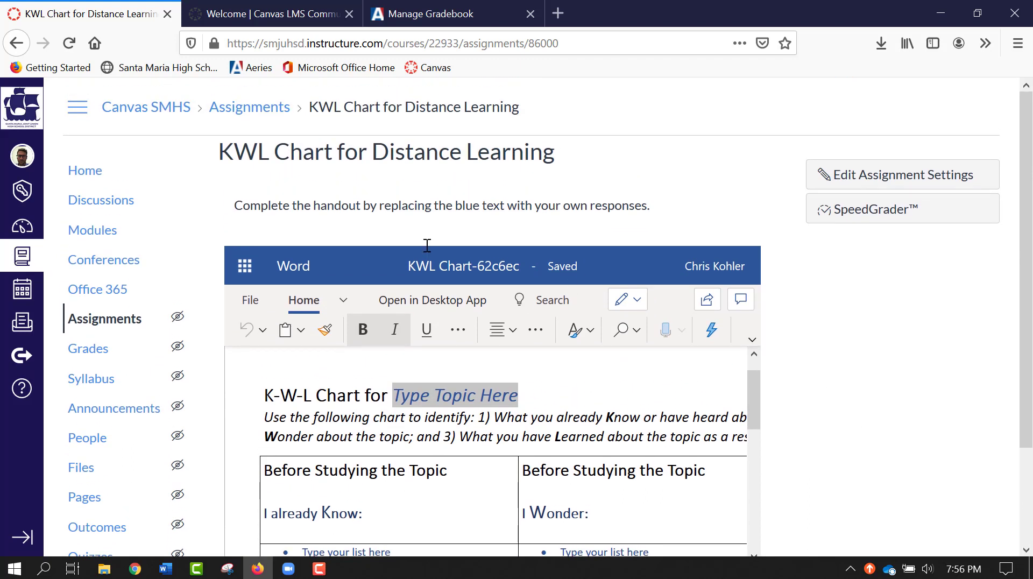
# From the course home page, preview the KWL Chart for Distance Learning assignment in Student View, and leave Student View
pyautogui.click(98, 175)
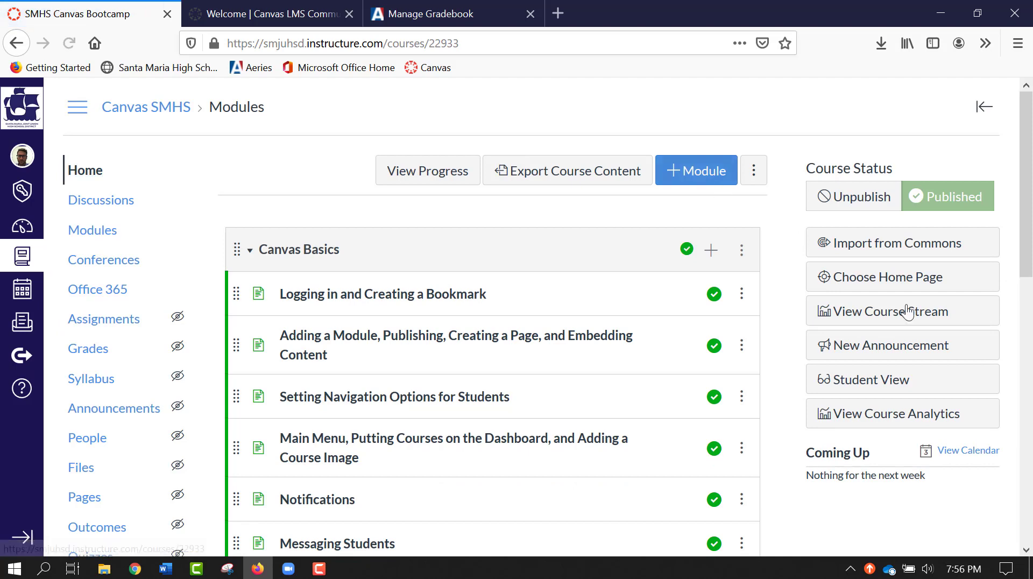
pyautogui.click(923, 394)
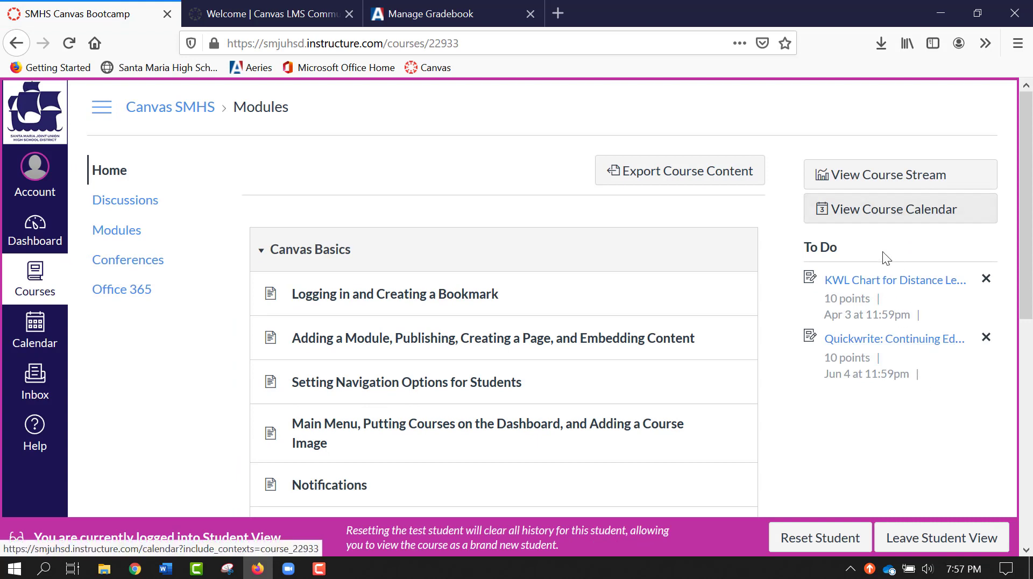
pyautogui.click(914, 280)
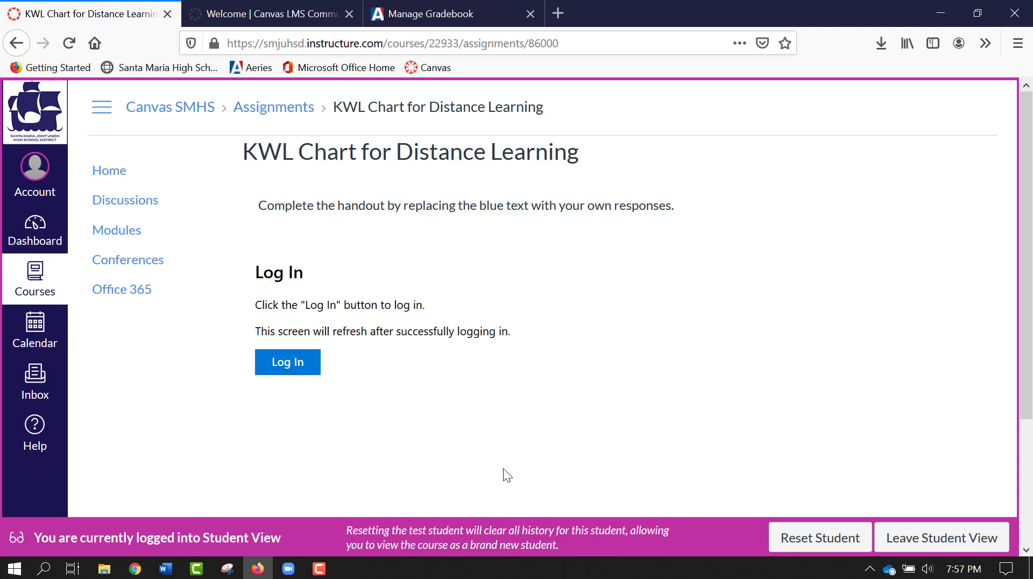
pyautogui.click(939, 533)
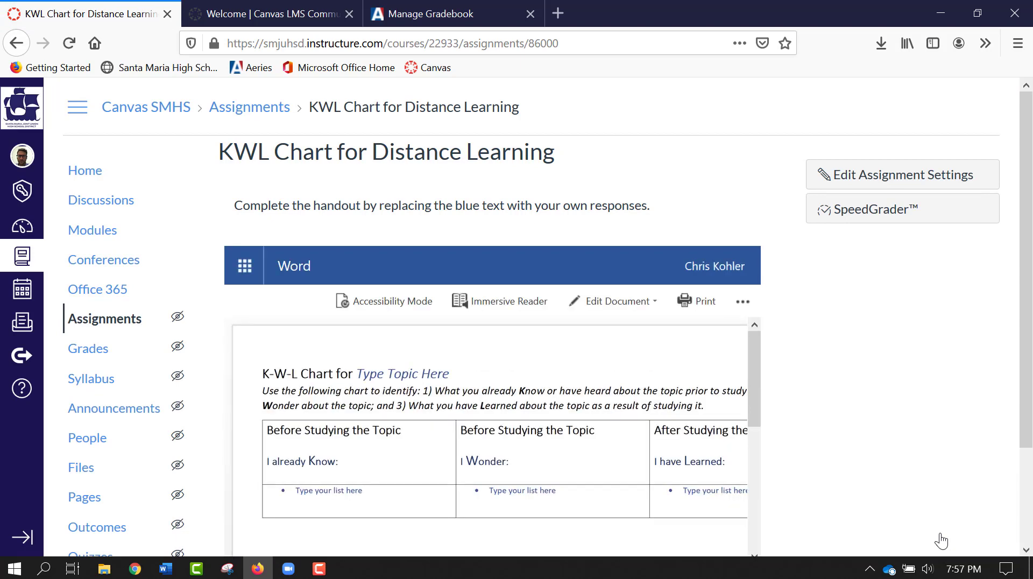
# Open SpeedGrader for the KWL Chart for Distance Learning assignment
pyautogui.click(860, 213)
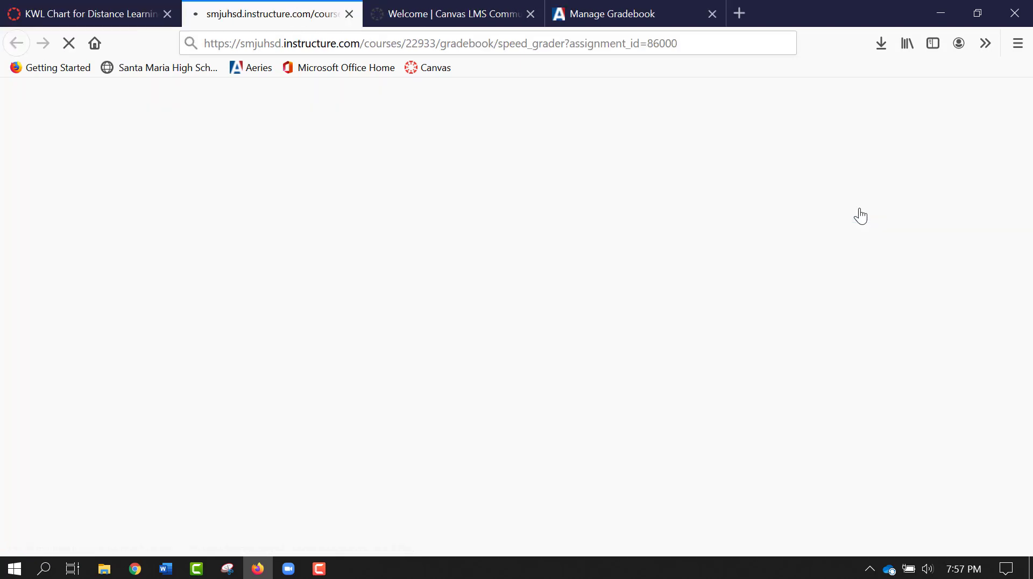